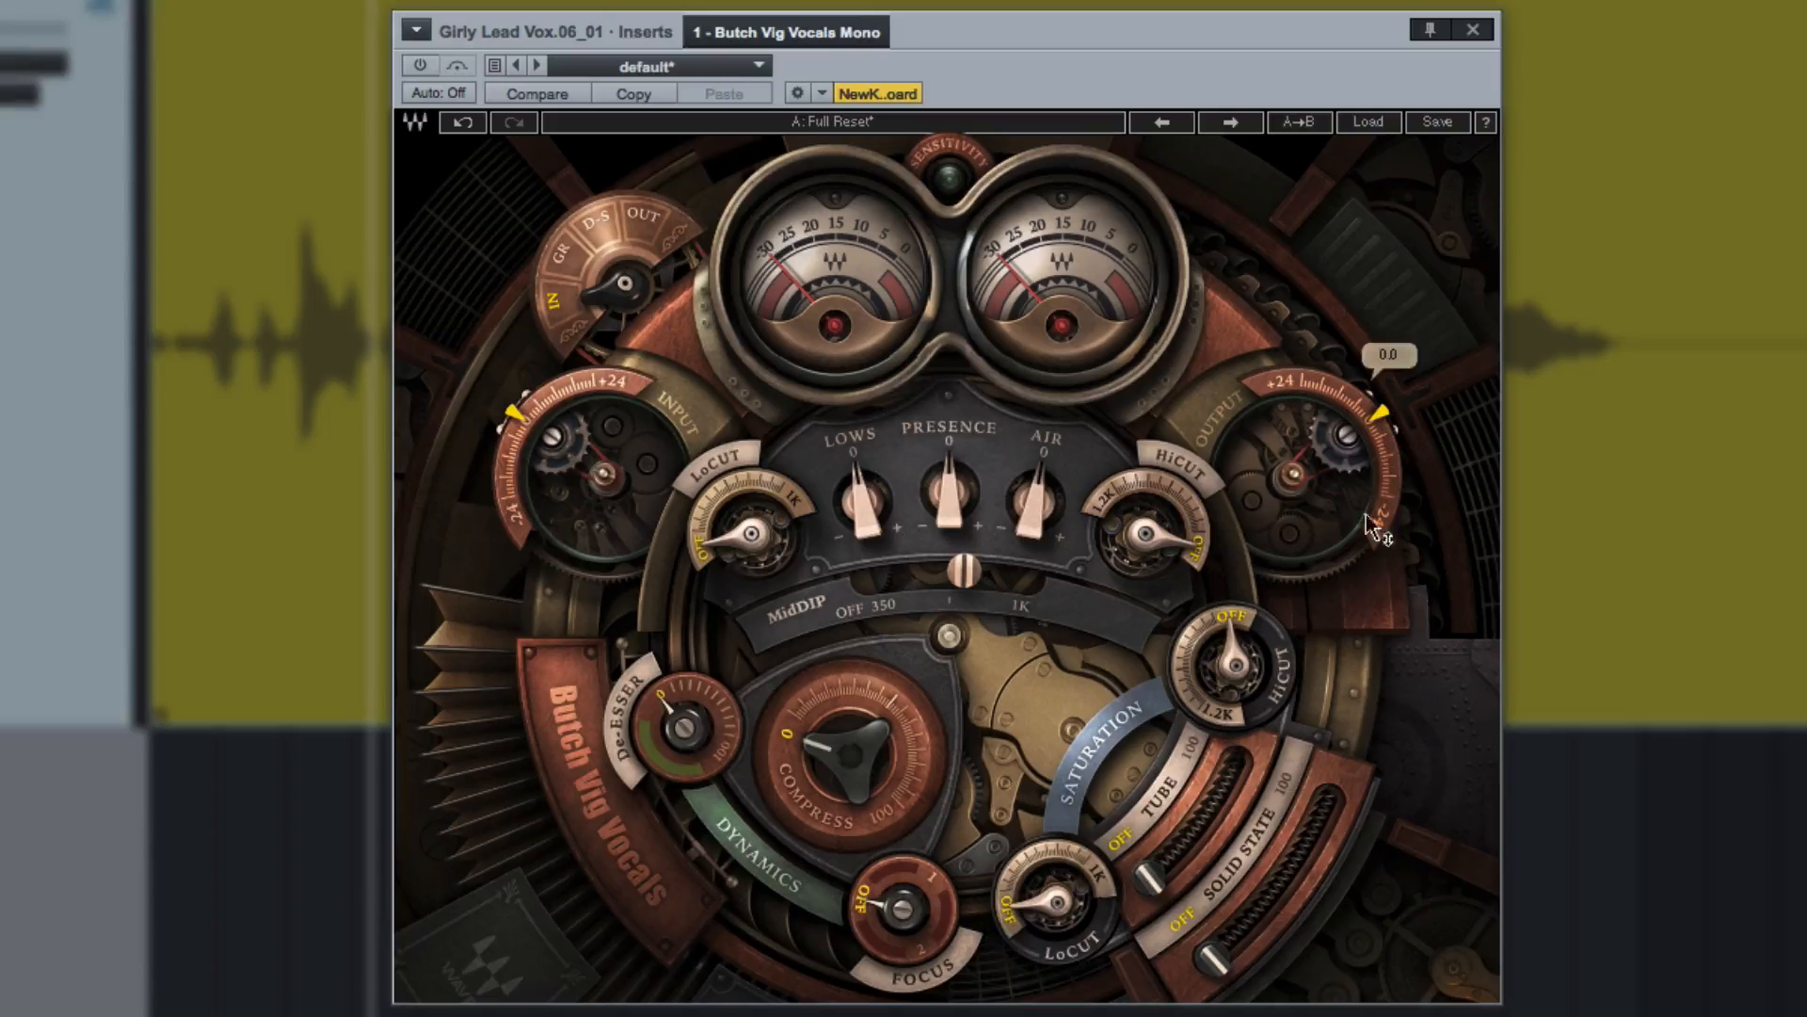
Turn the MidDip filter off and try the Focus, Tube saturation and meter selector controls.
drag(962, 571, 911, 640)
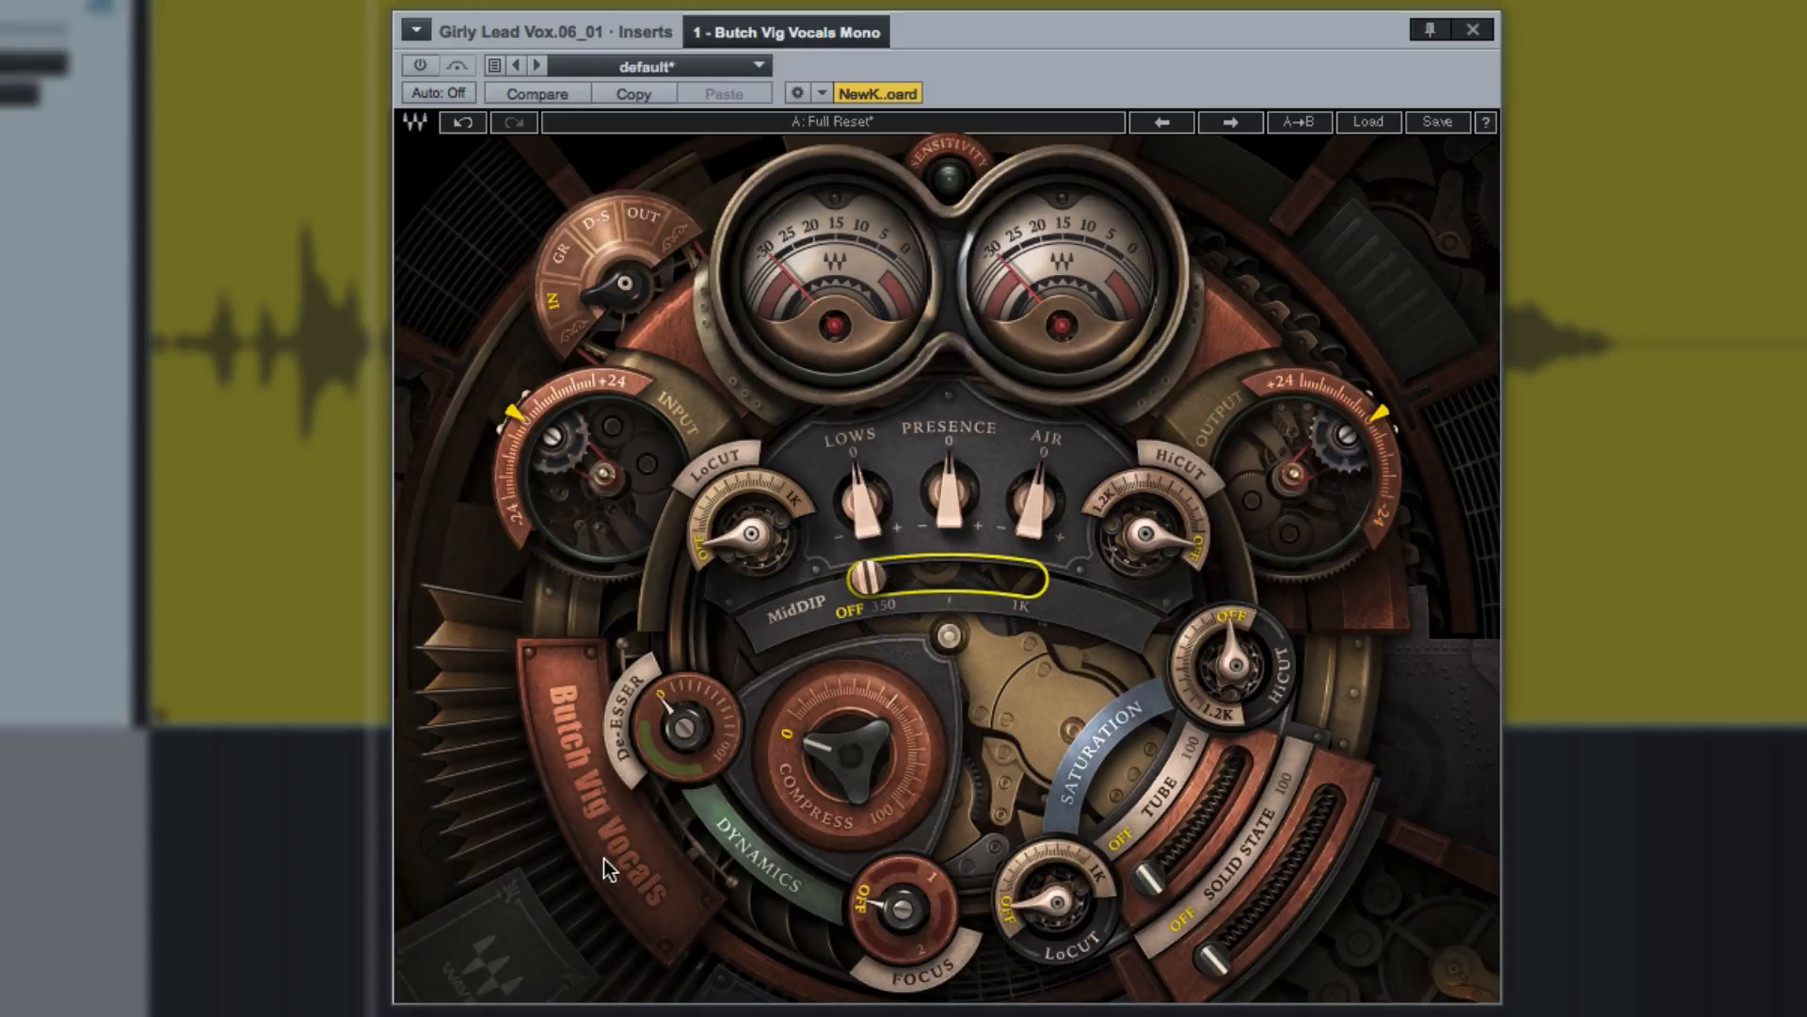
click(889, 911)
drag(888, 911, 901, 956)
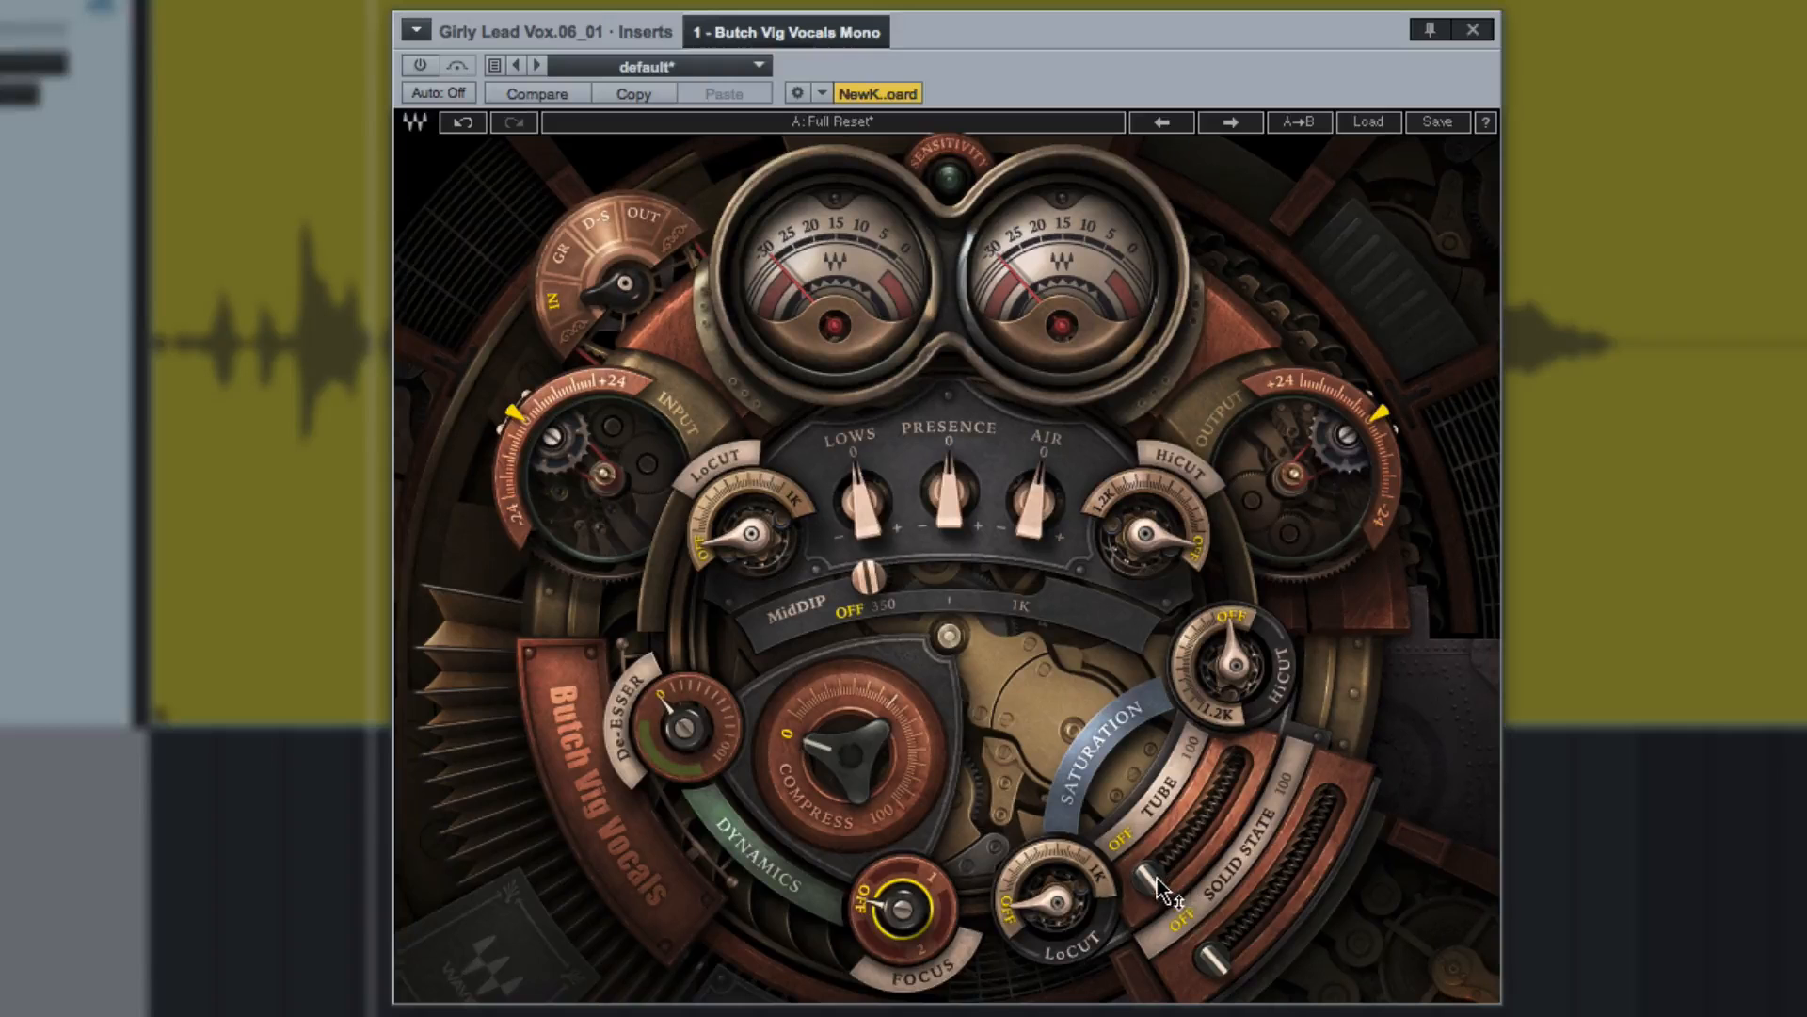
mouse_move(1171, 885)
mouse_down()
mouse_move(1167, 866)
mouse_move(1150, 879)
mouse_up()
drag(591, 296, 636, 247)
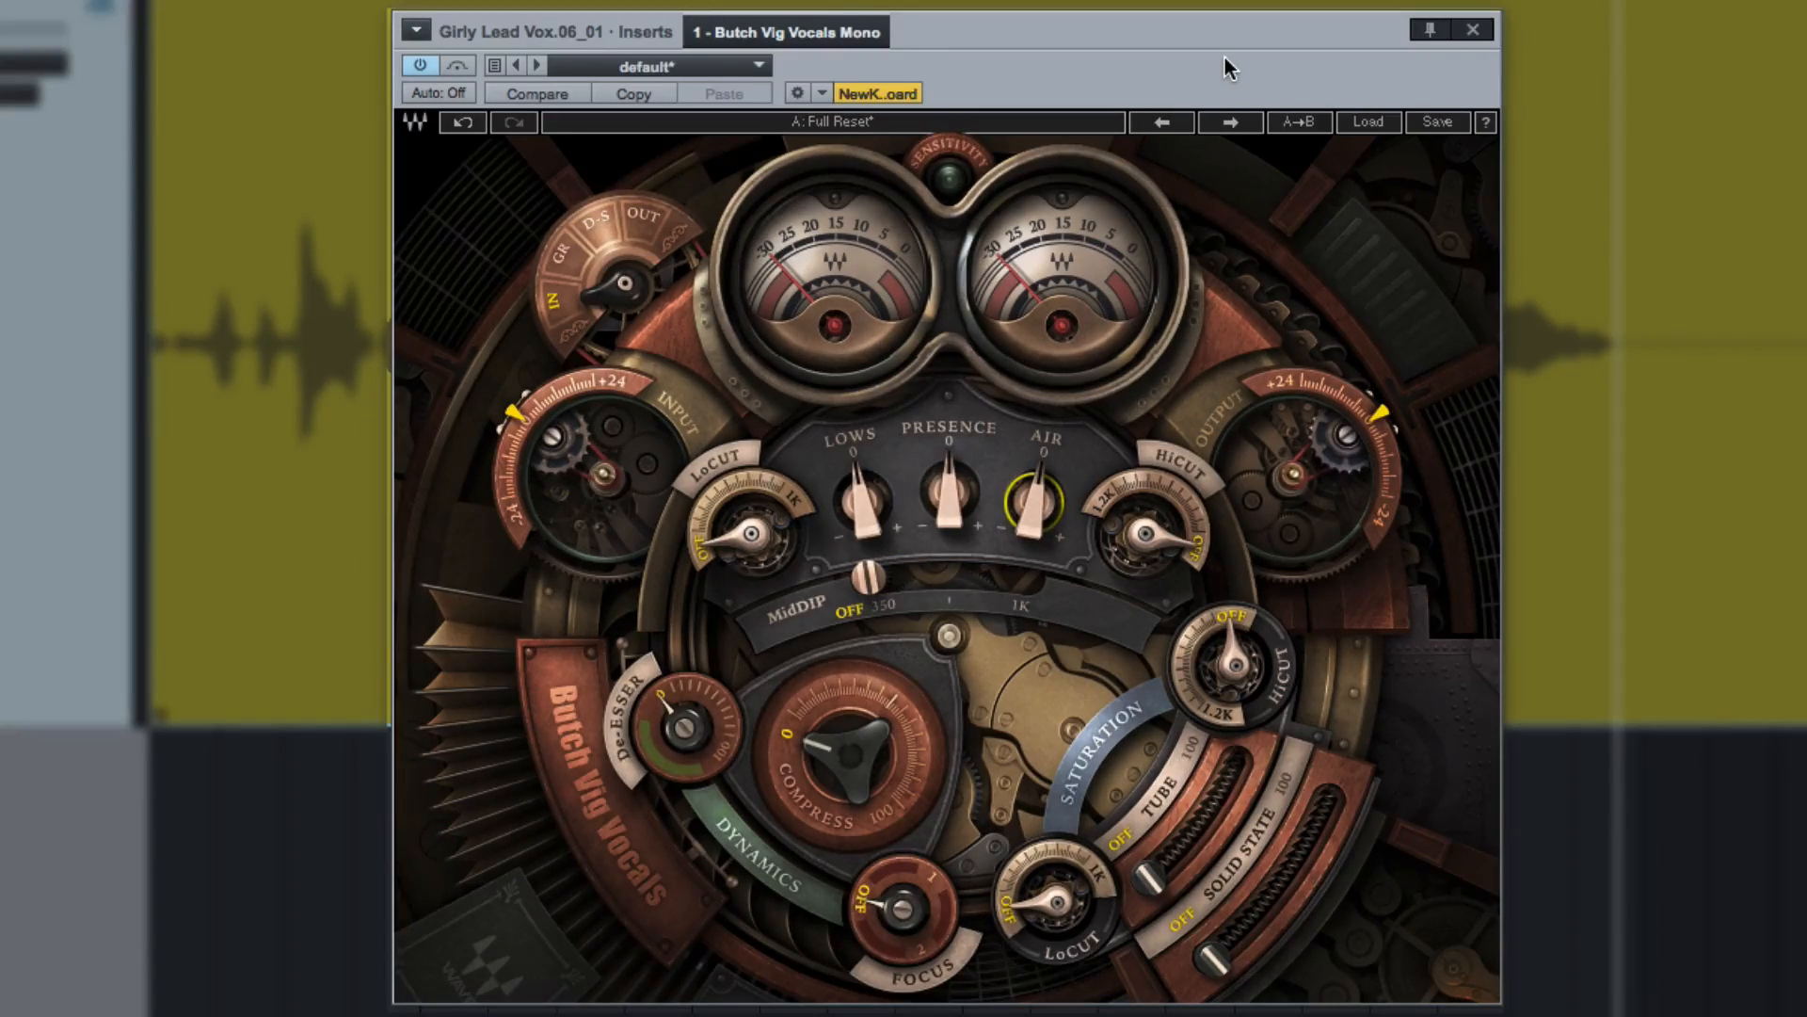
Play the lead vocal and boost the Air, Presence and Lows bands of the equalizer.
key(space)
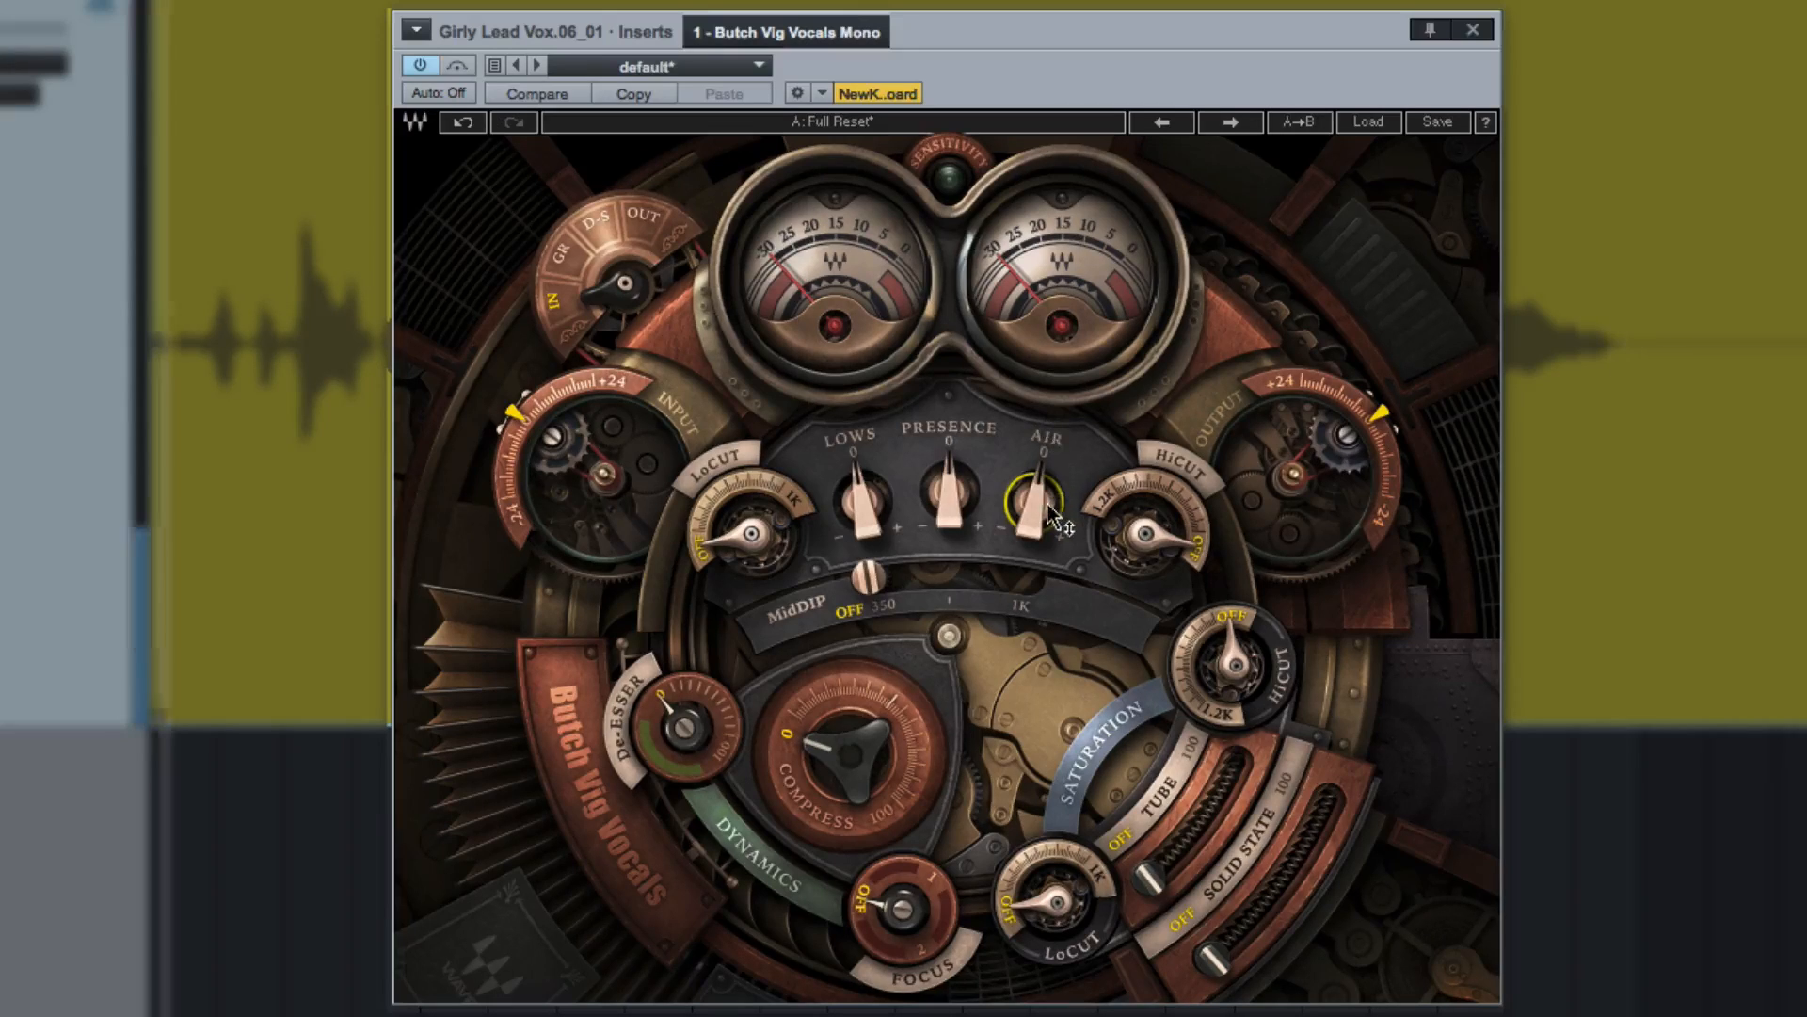
drag(1033, 516, 1033, 457)
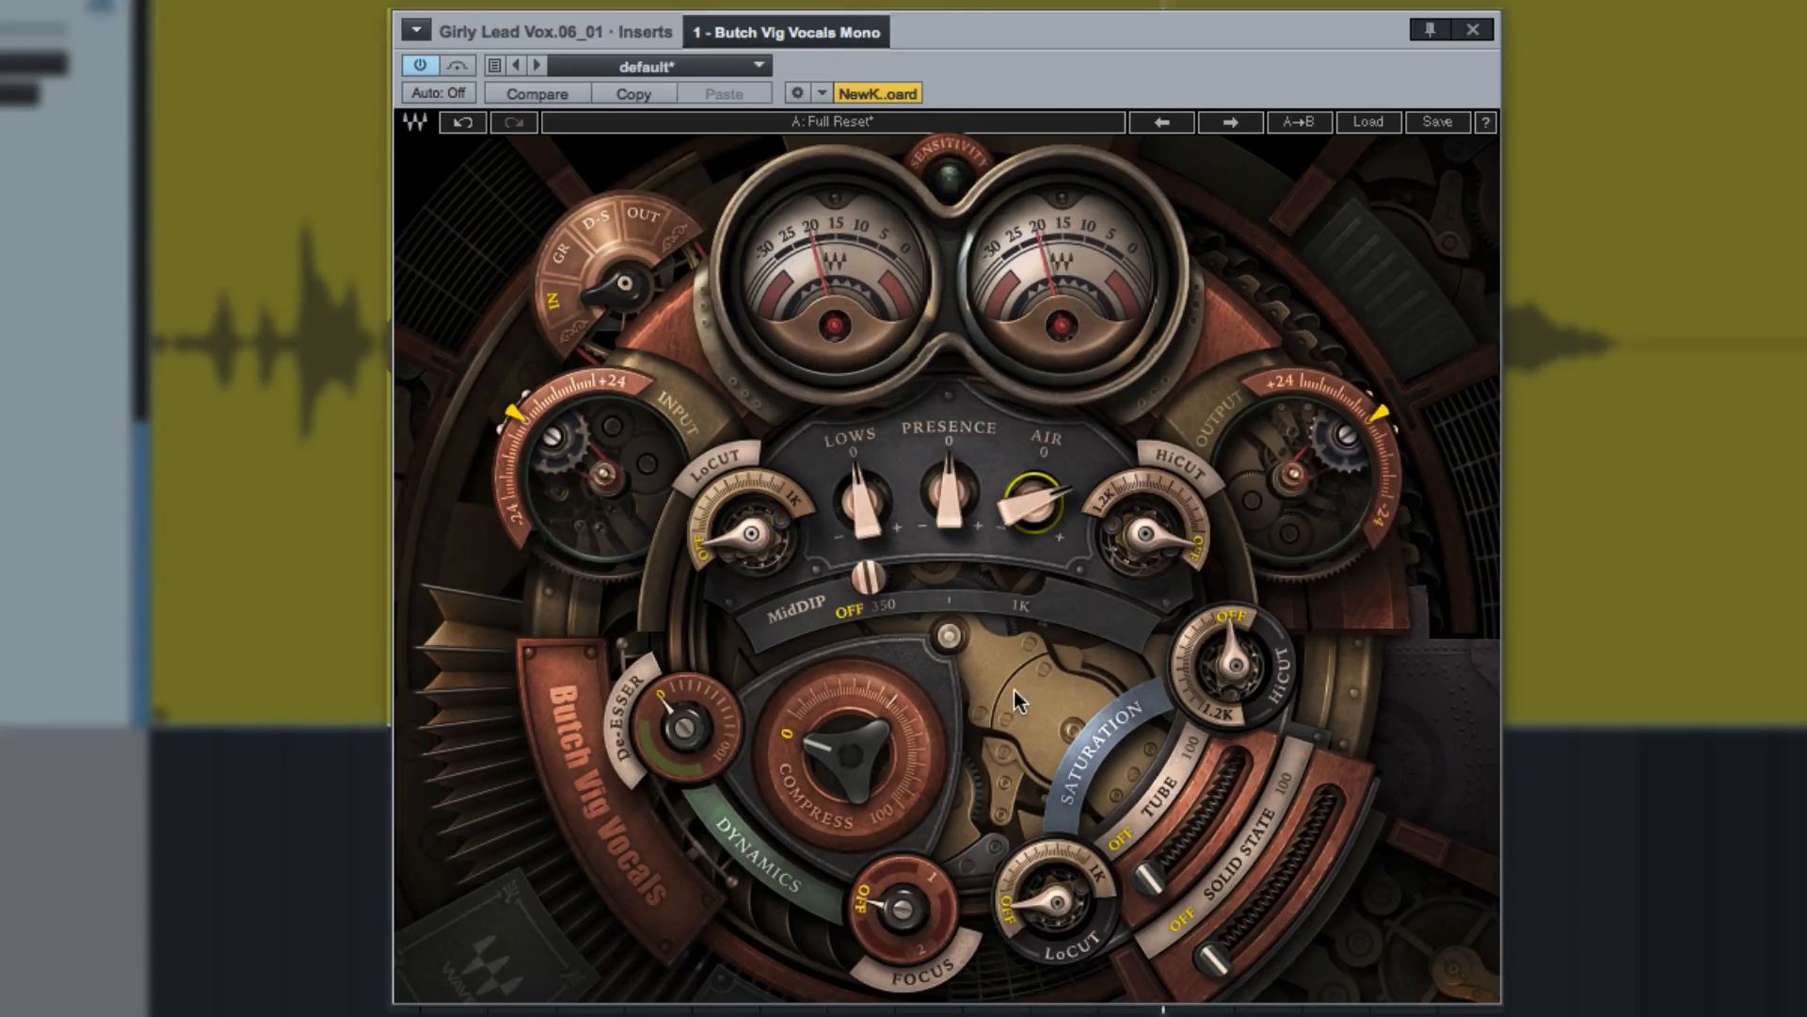
drag(924, 504, 861, 473)
mouse_move(903, 756)
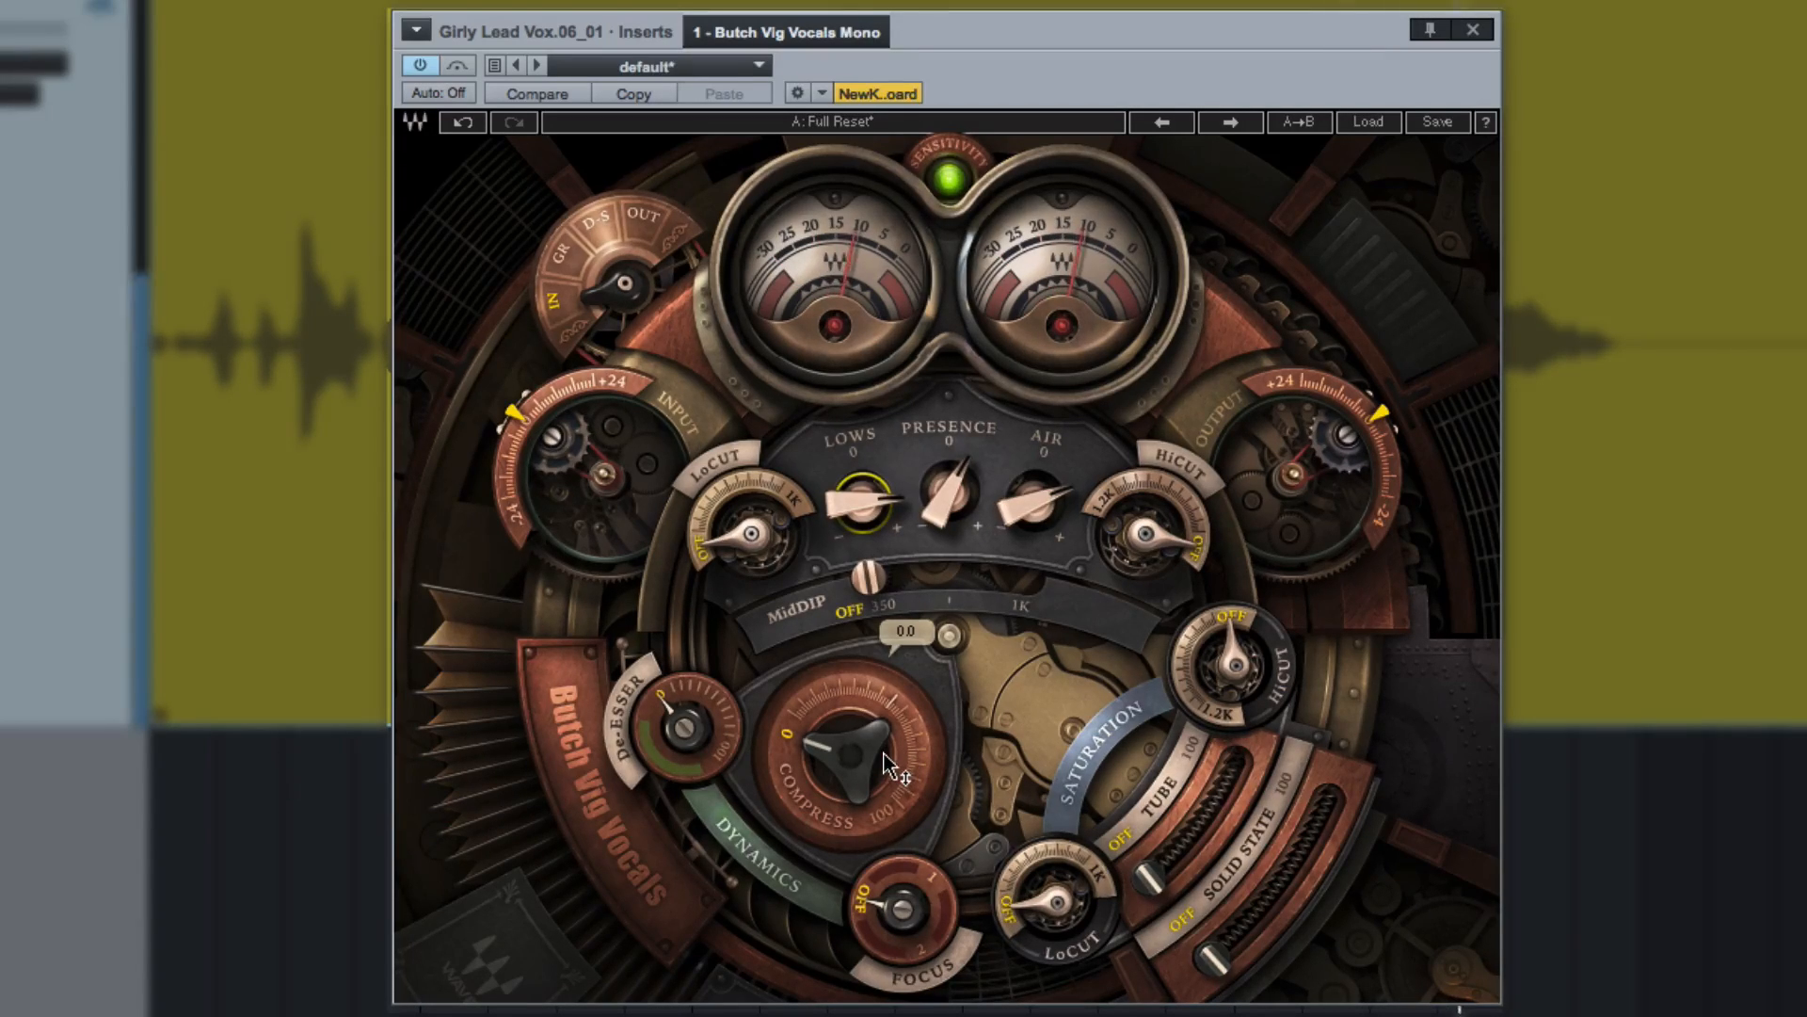
Lower the plug-in's output level to -6.0, checking its loudness against the bypassed vocal.
click(1382, 419)
drag(1382, 419, 1386, 438)
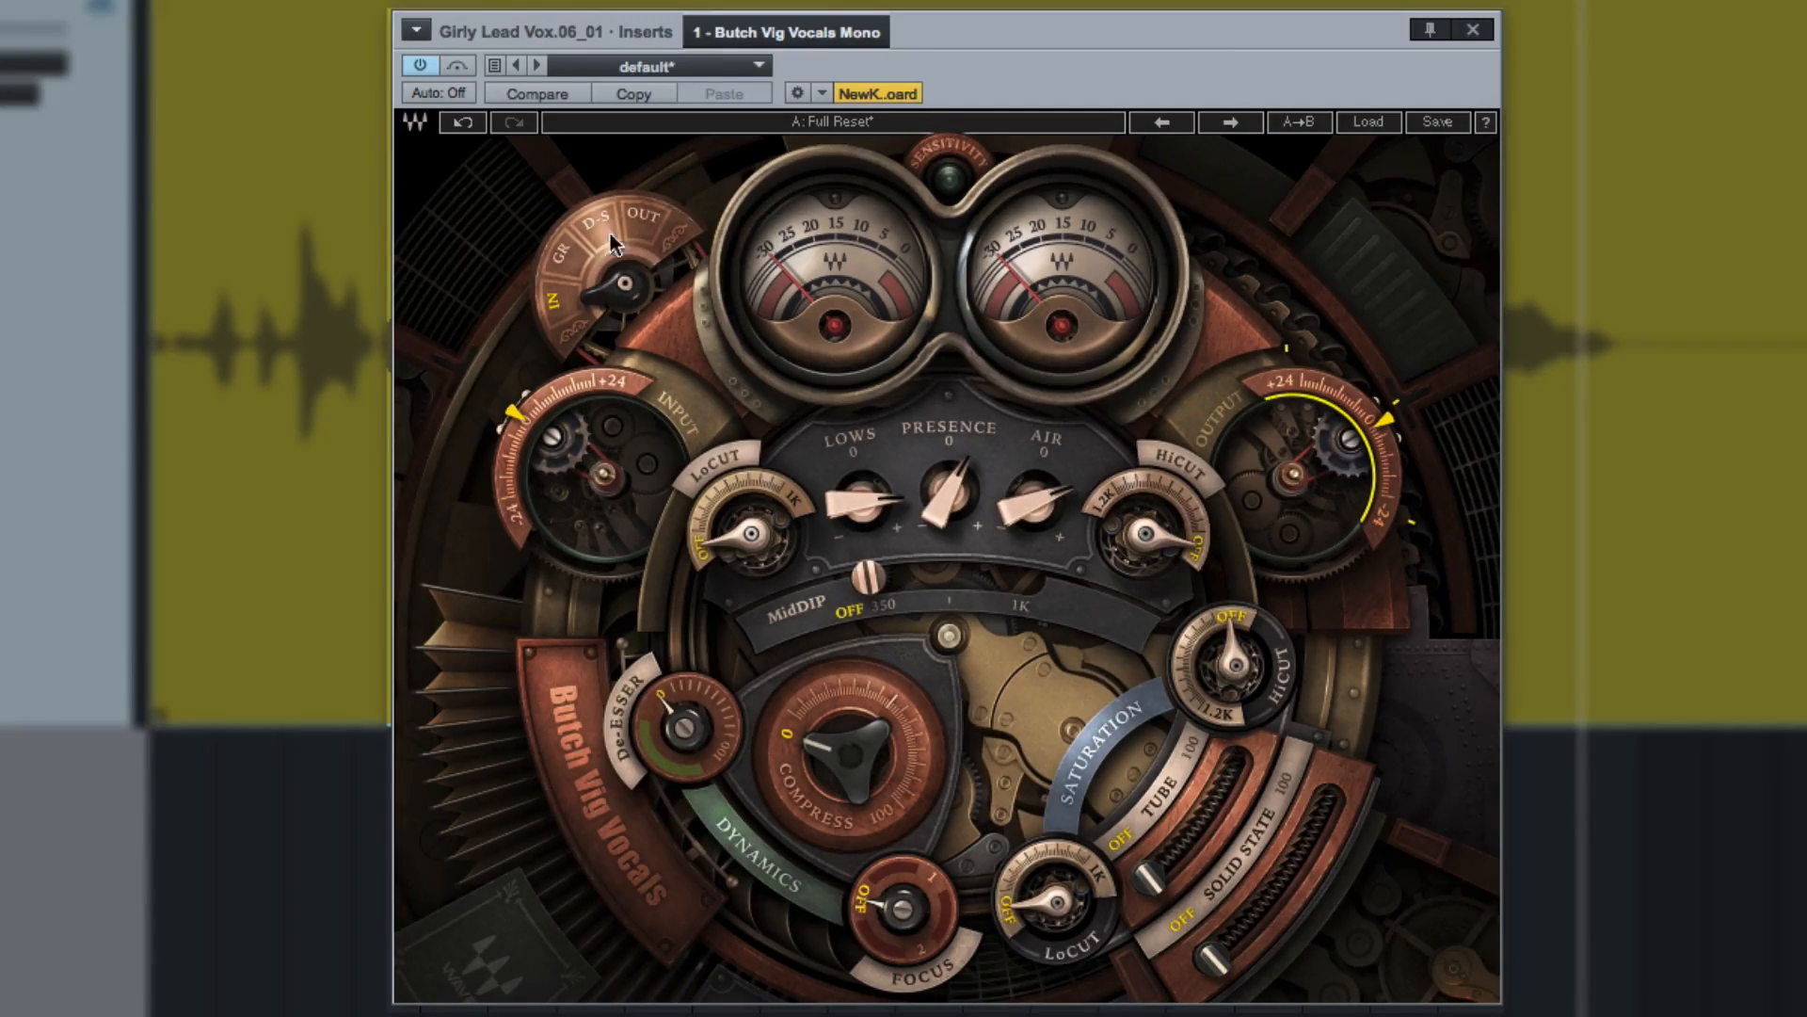
click(416, 67)
click(416, 67)
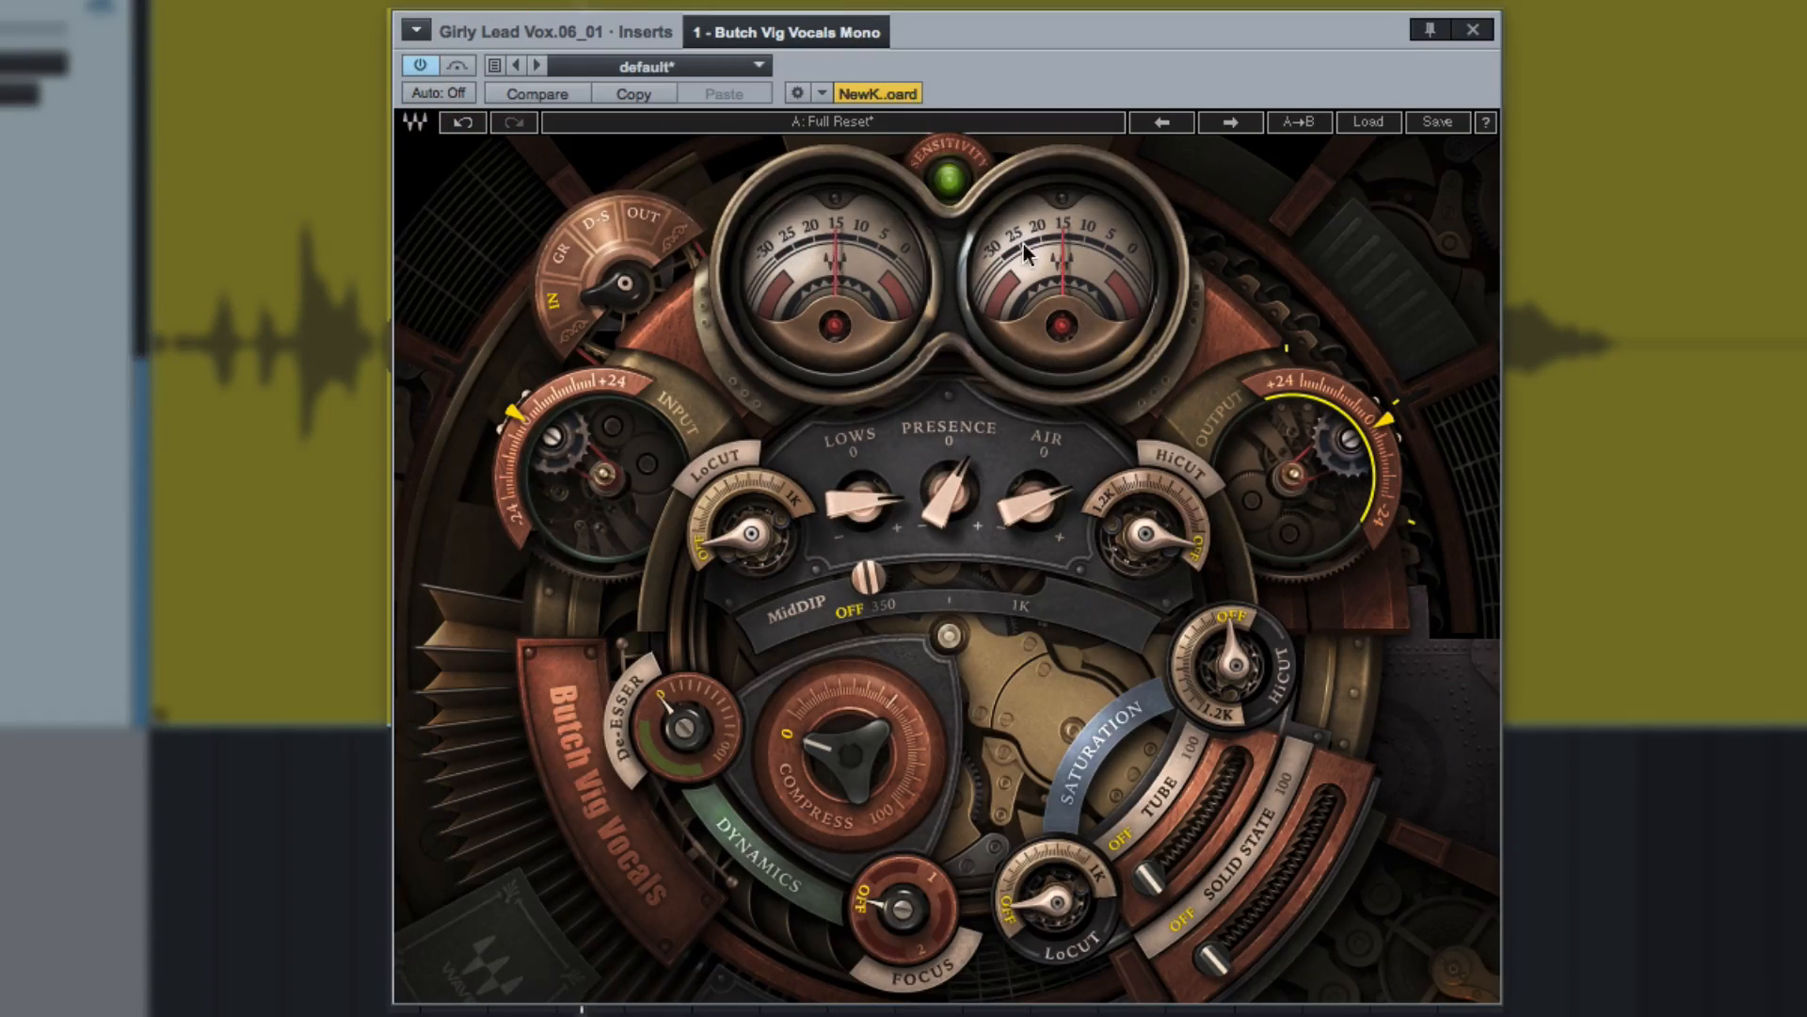
drag(1387, 409, 1387, 447)
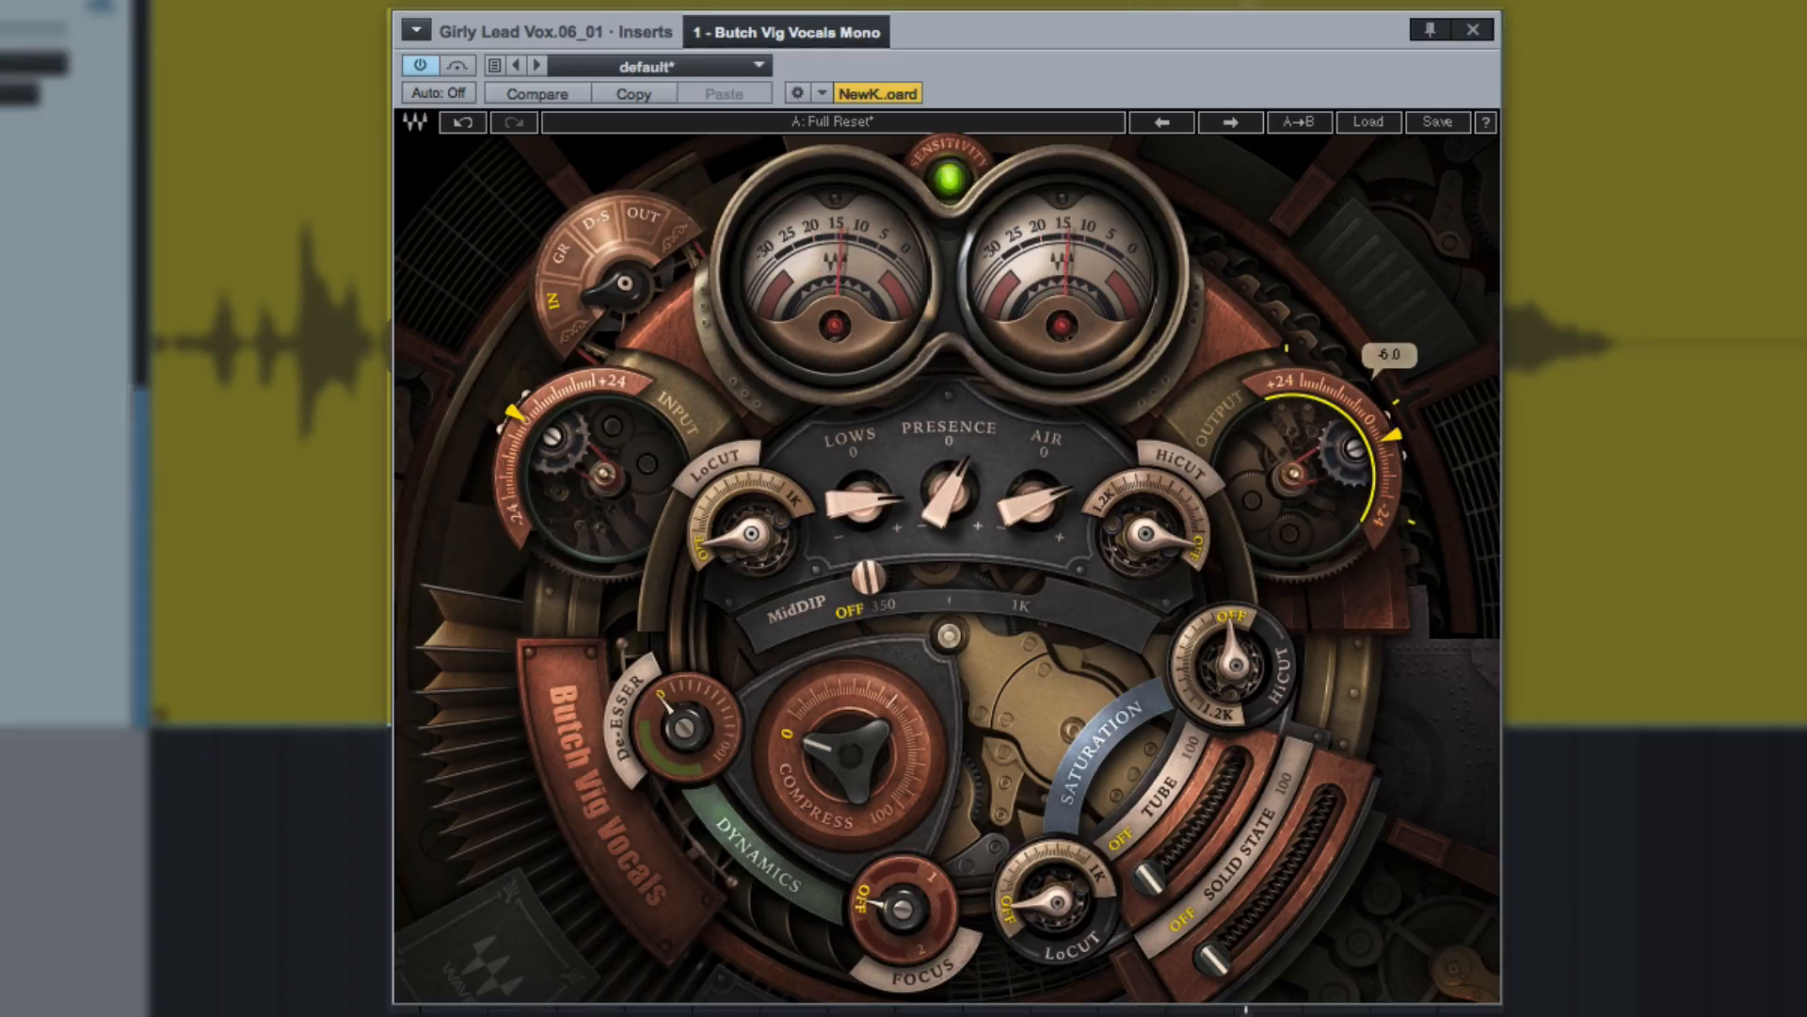
Compare the equalized vocal with the original by bypassing and reactivating the plug-in twice.
click(425, 67)
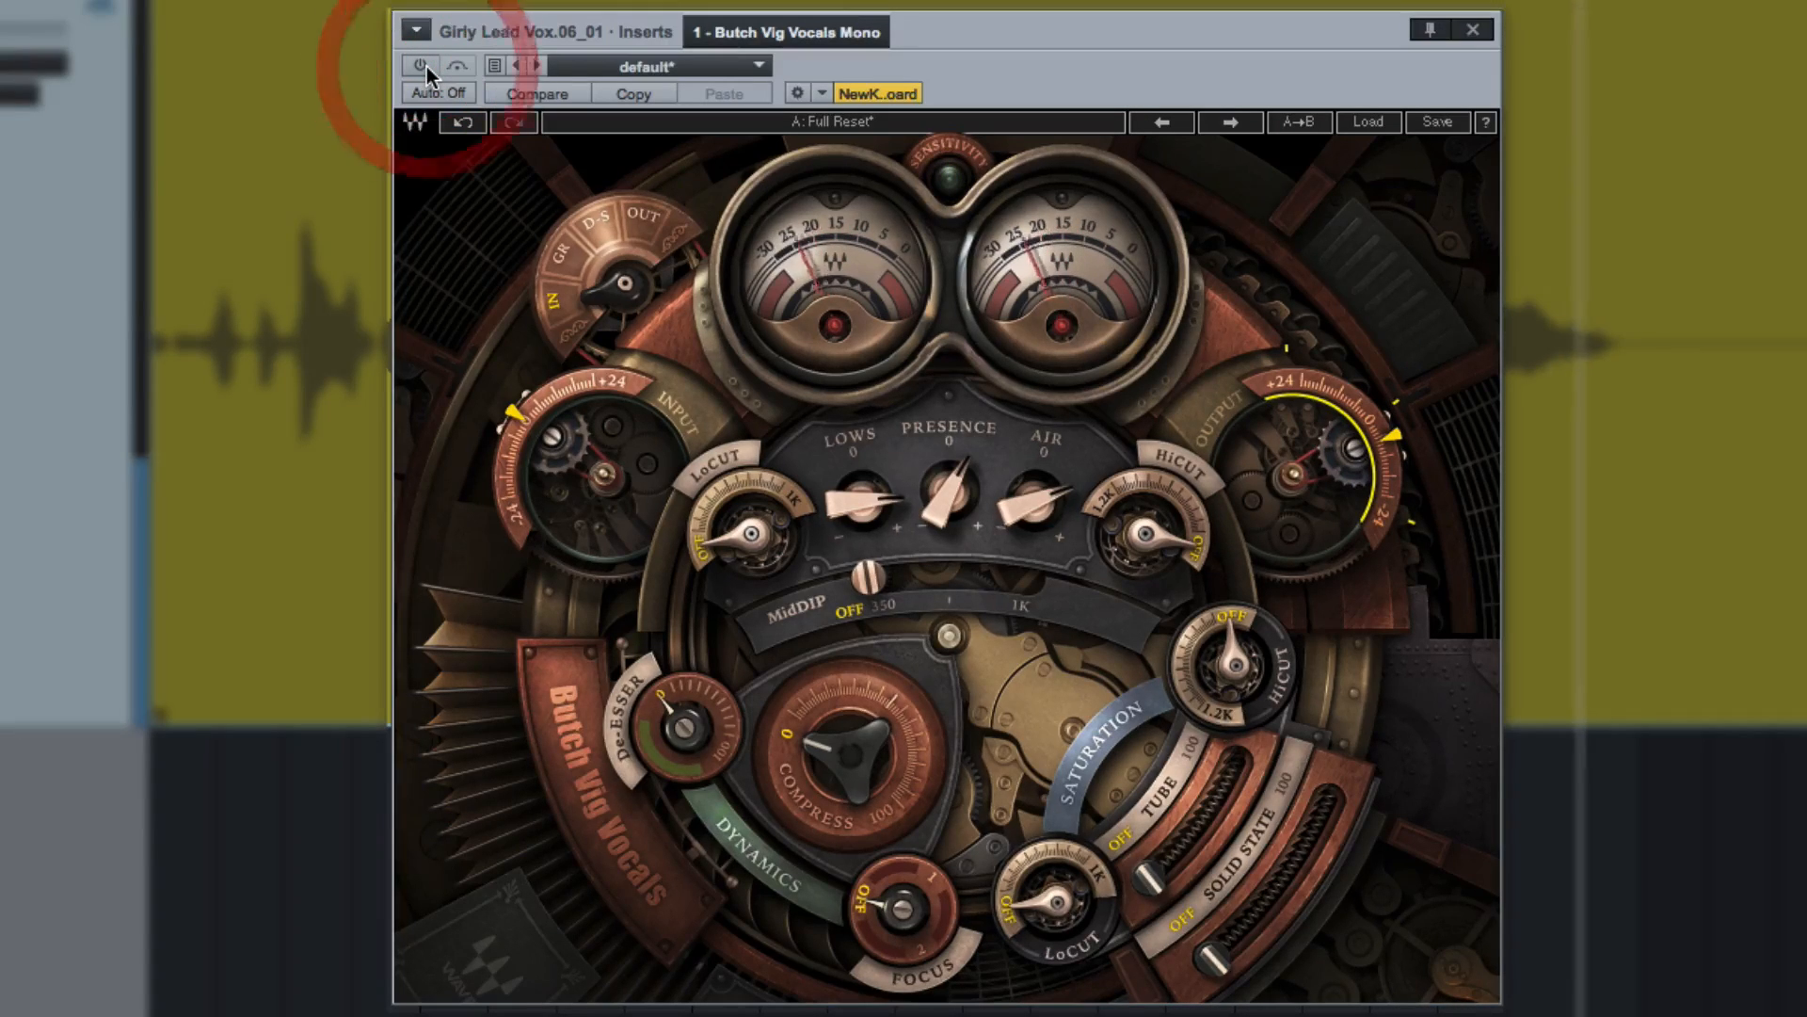
click(423, 66)
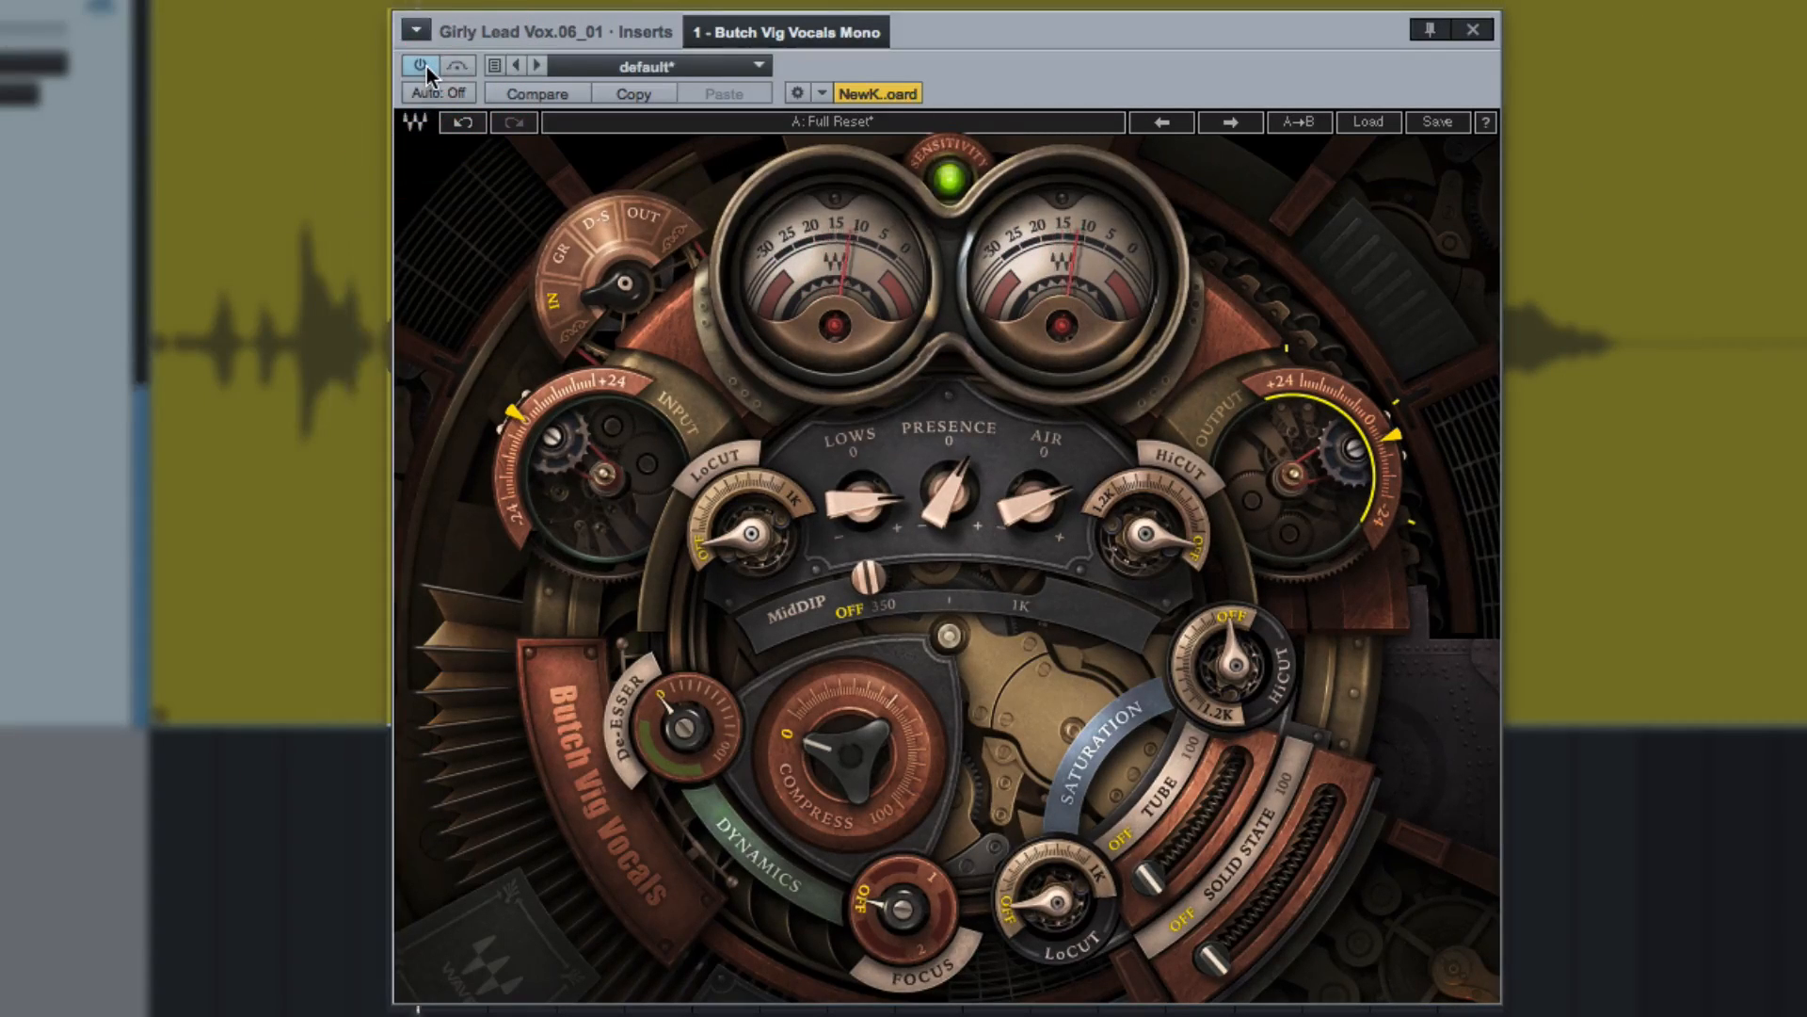
click(426, 66)
click(427, 66)
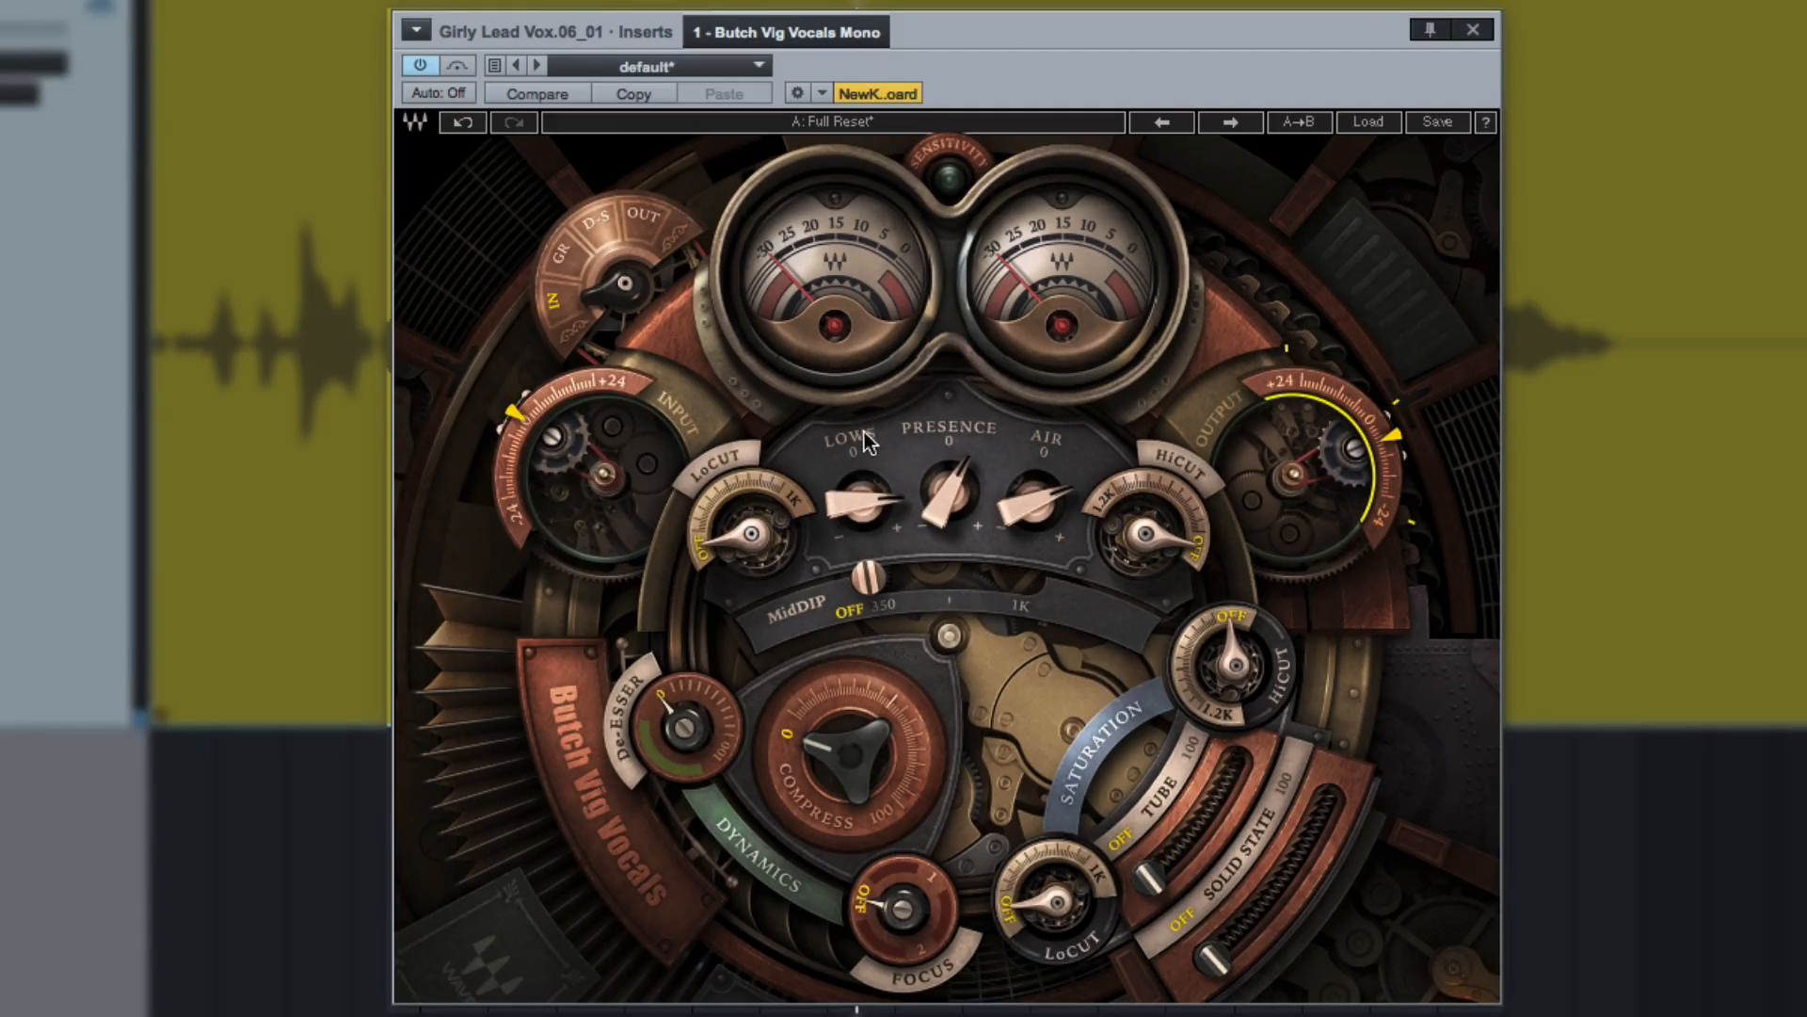
Set MidDip midway between 350 and 1K and boost Presence slightly more, comparing the result with the plug-in bypassed.
drag(874, 589, 1032, 629)
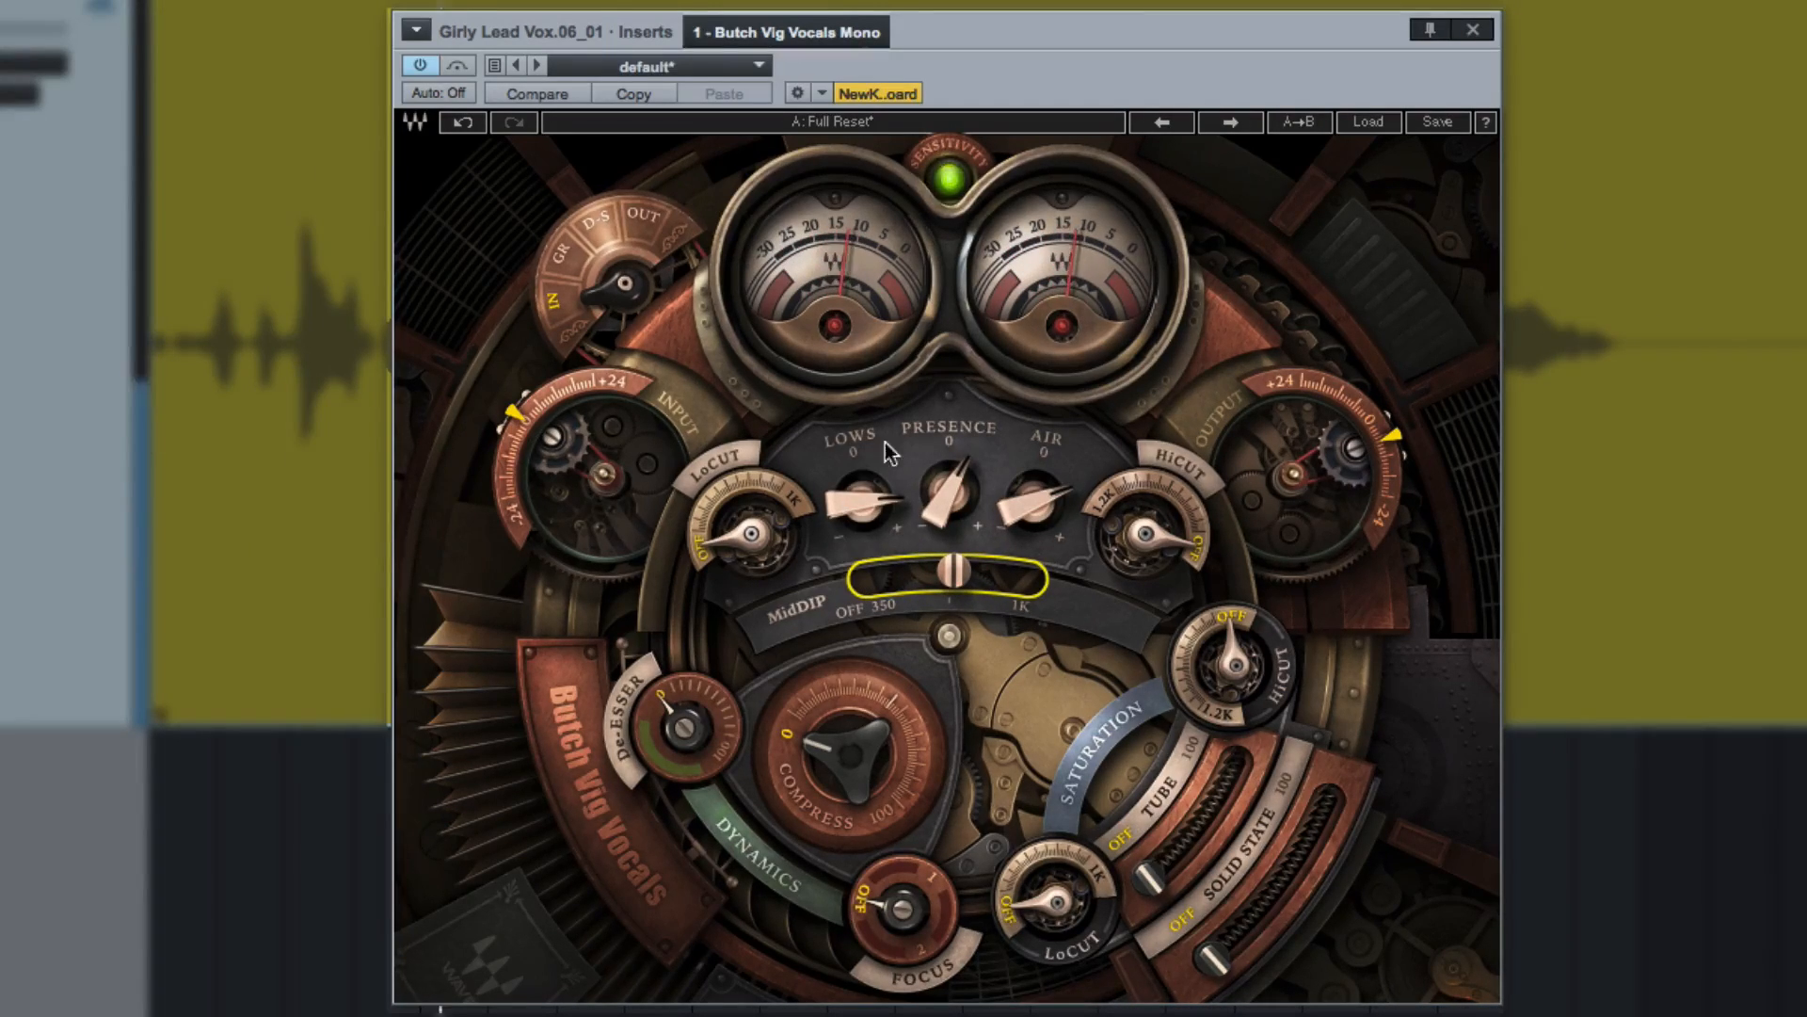
drag(934, 496, 934, 495)
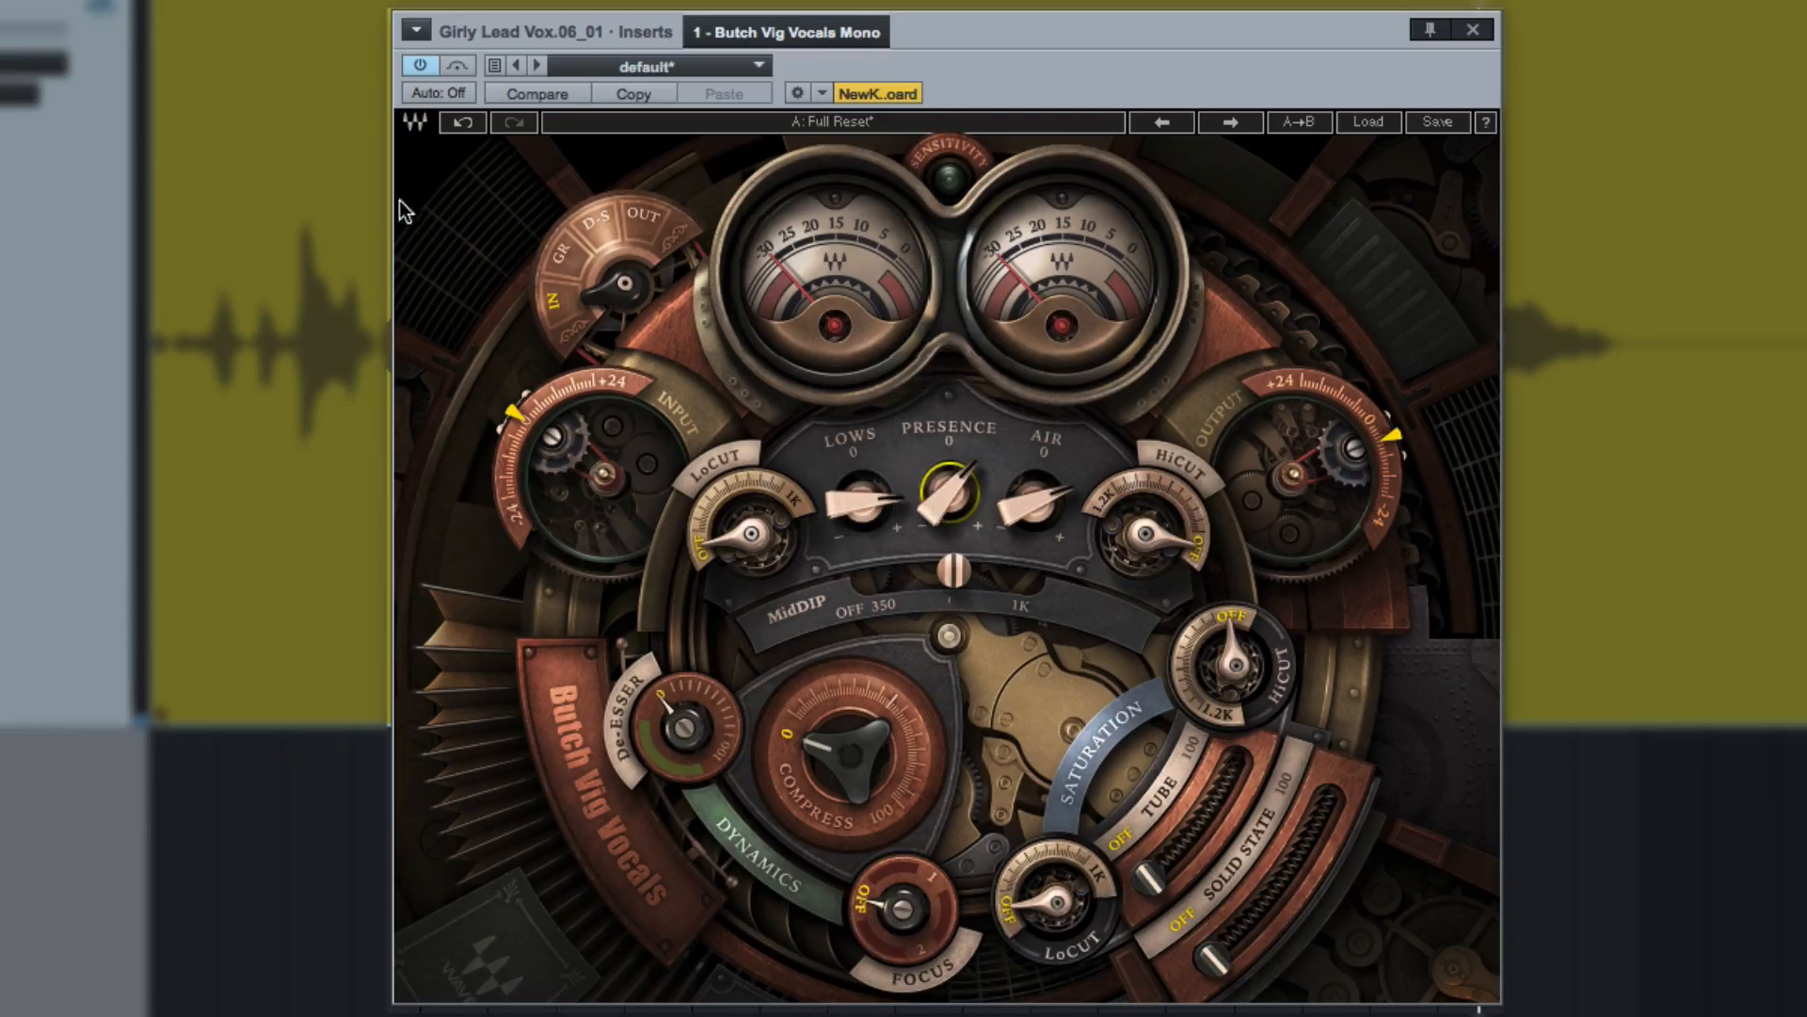
click(426, 71)
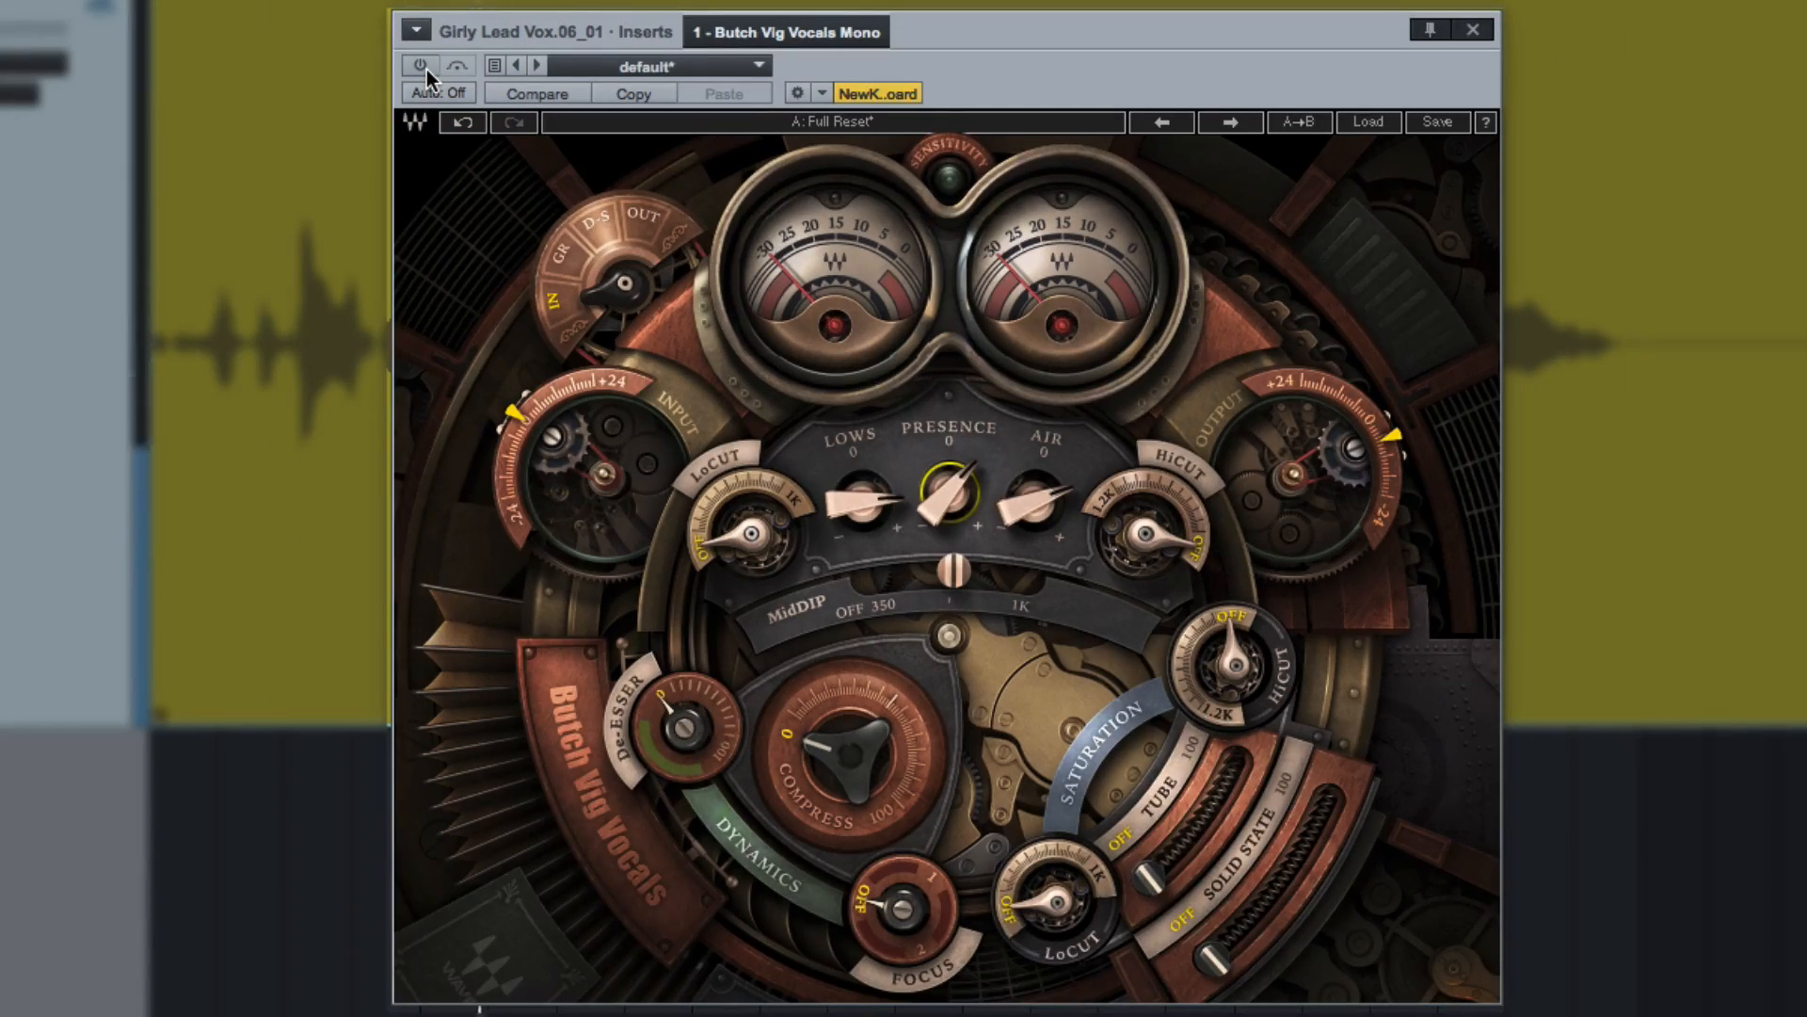
click(426, 70)
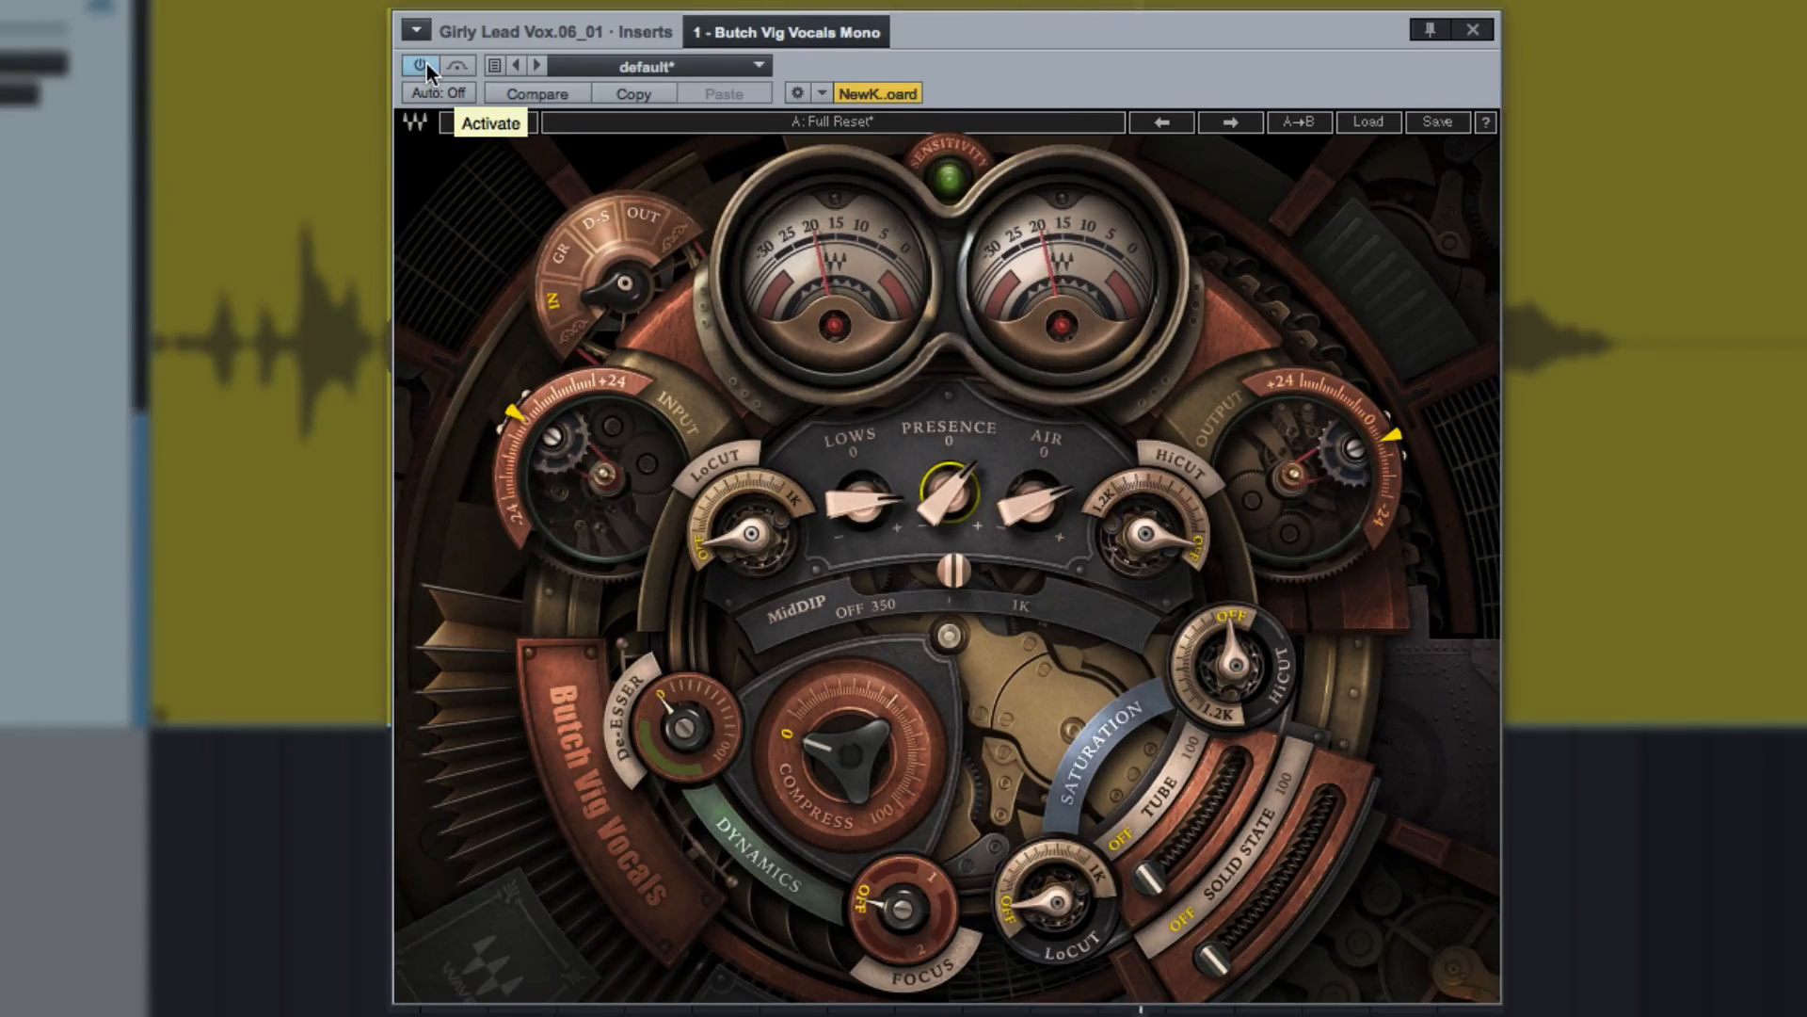
Set the equalizer's HiCut to 18867.6 Hz and the De-Esser to 60.1.
mouse_move(1147, 541)
drag(1146, 541, 1146, 470)
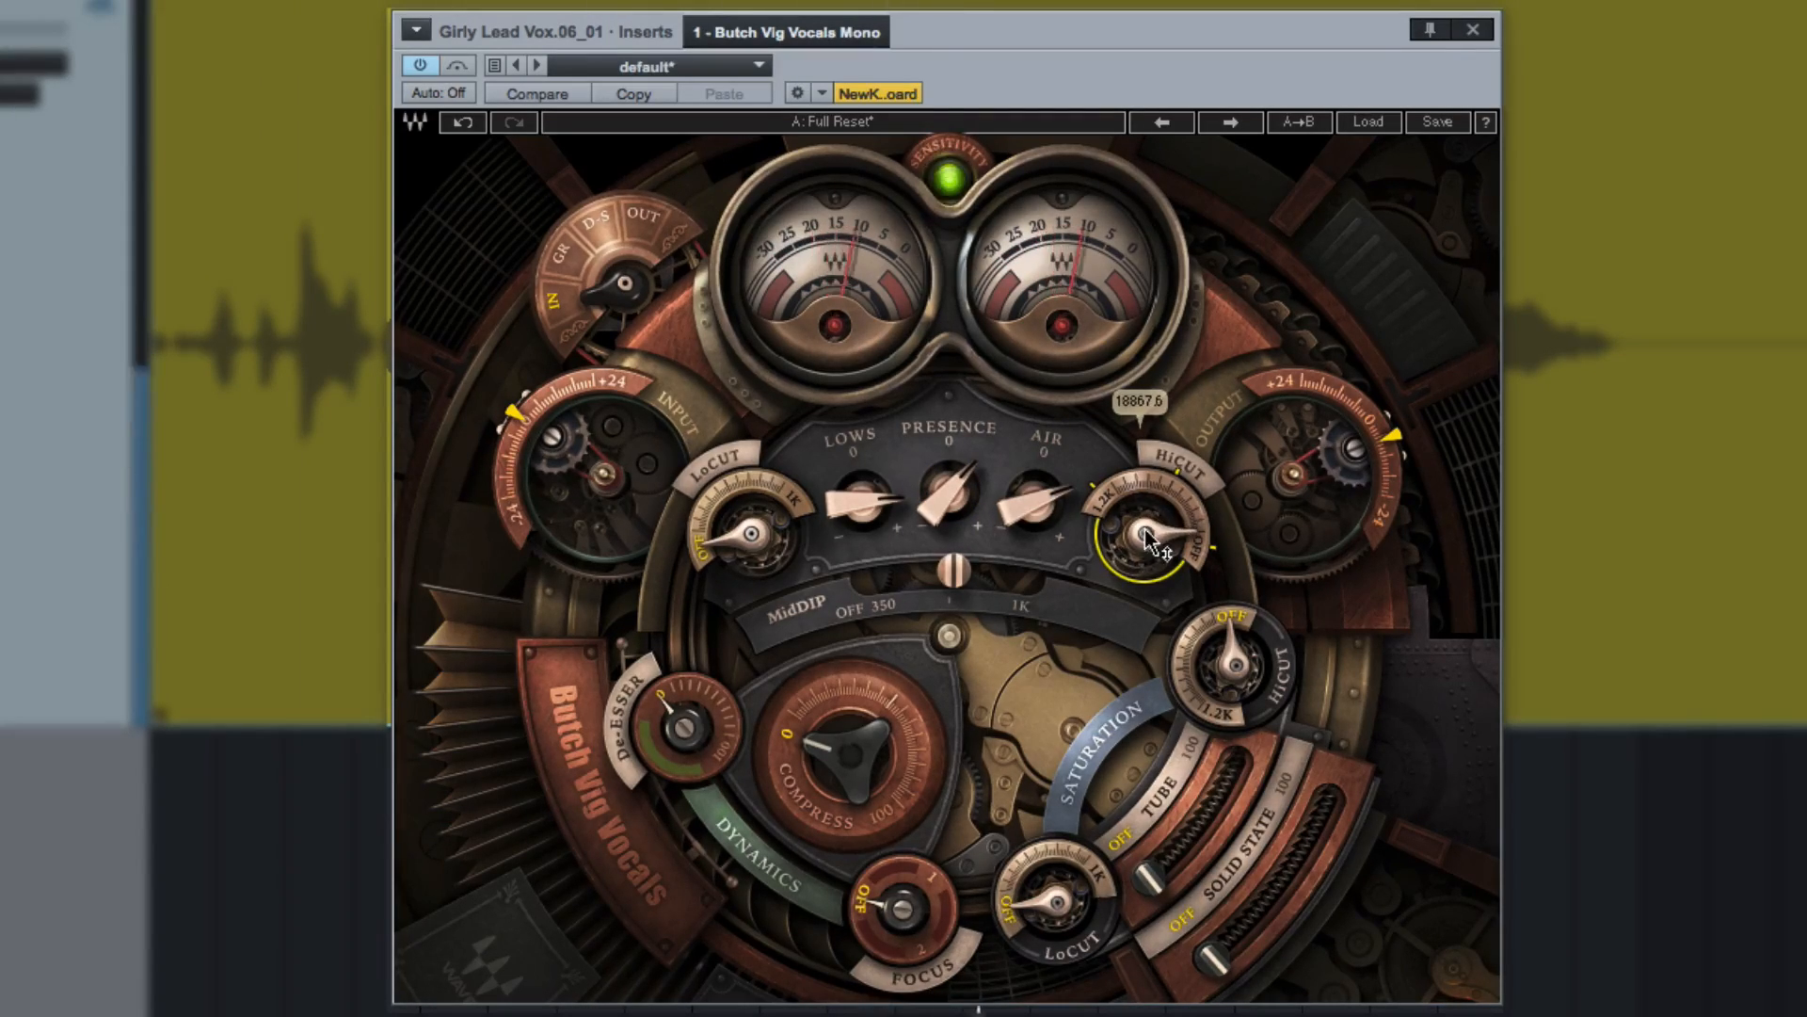
drag(687, 724, 684, 694)
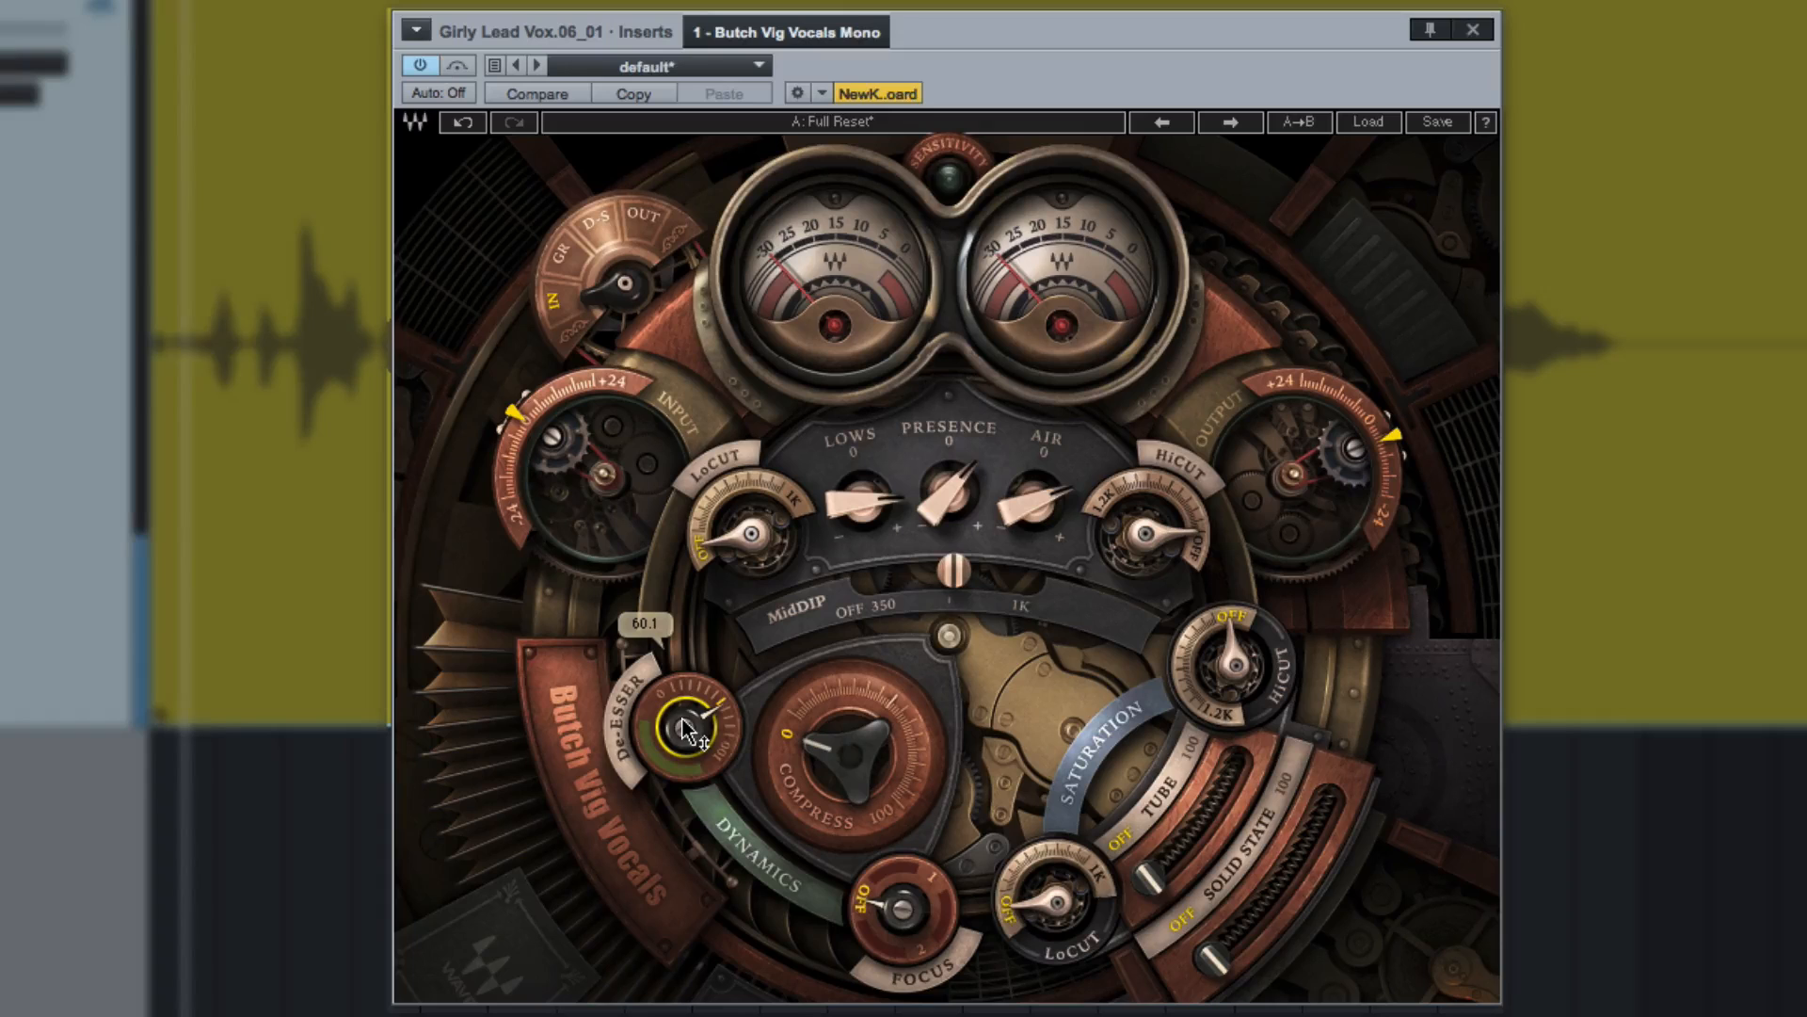
Raise the Compress amount past halfway and lower the output further to match the bypassed level.
drag(846, 742, 846, 690)
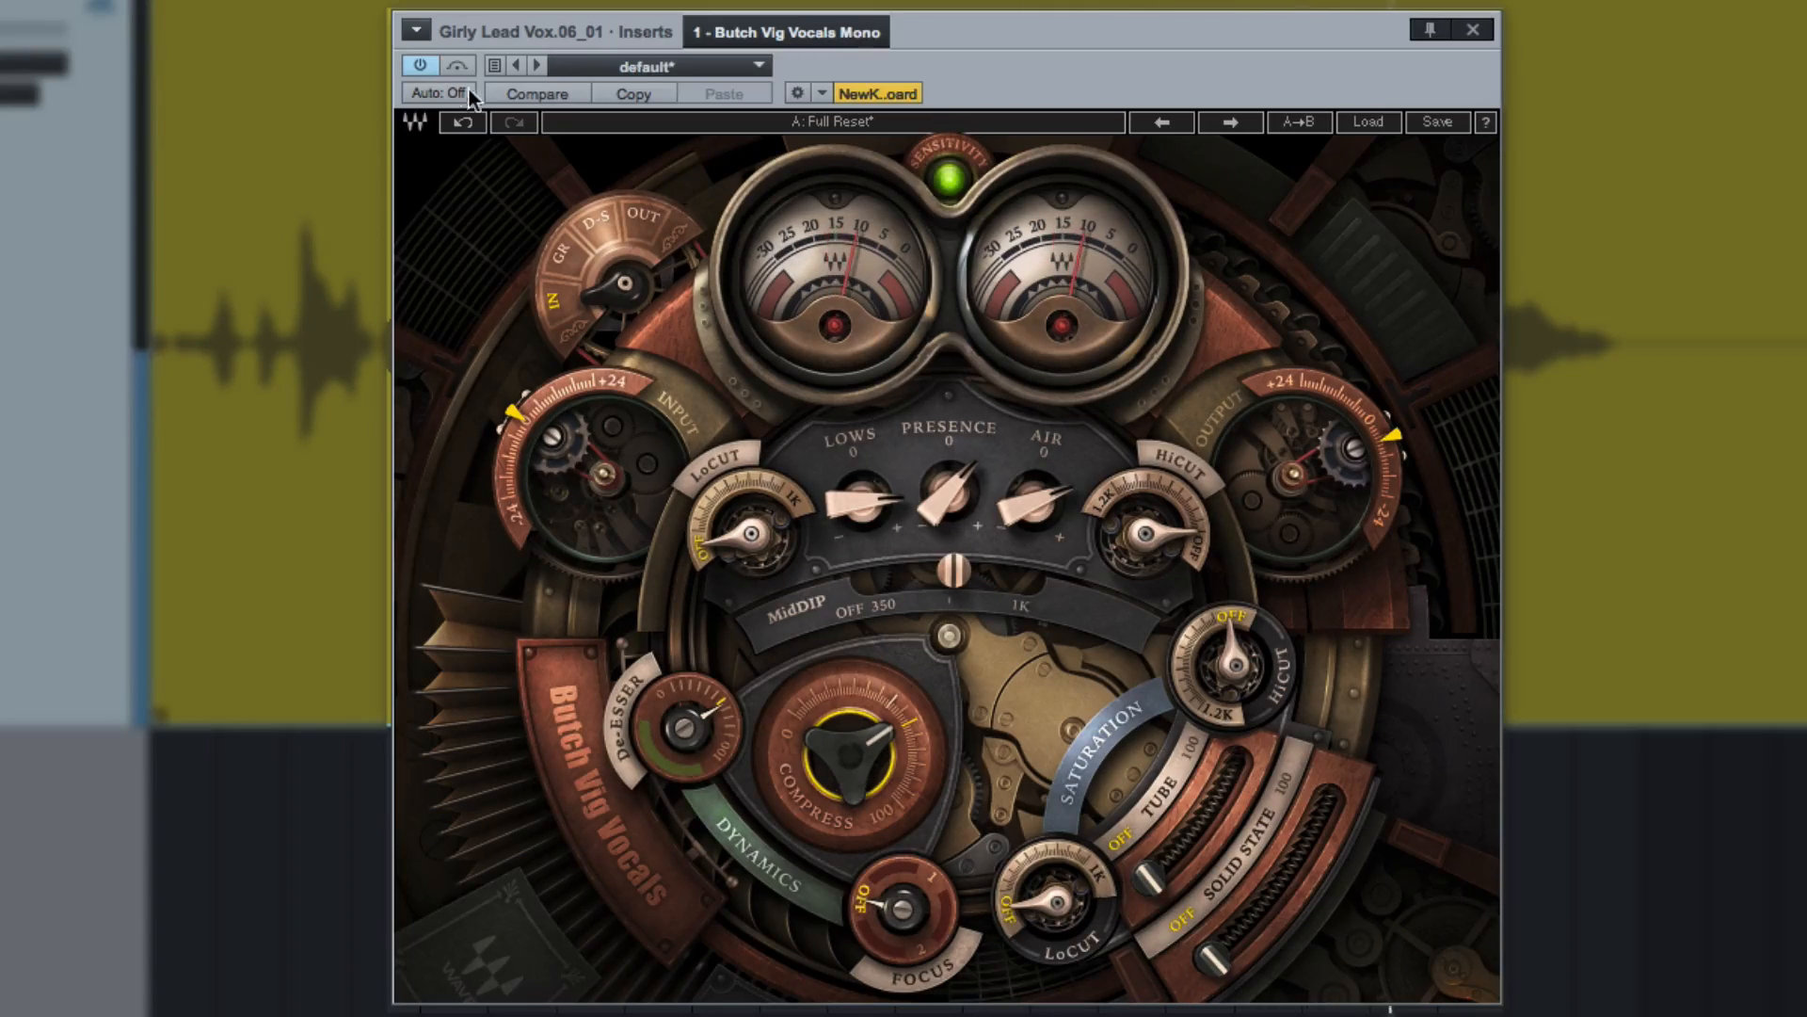
click(429, 69)
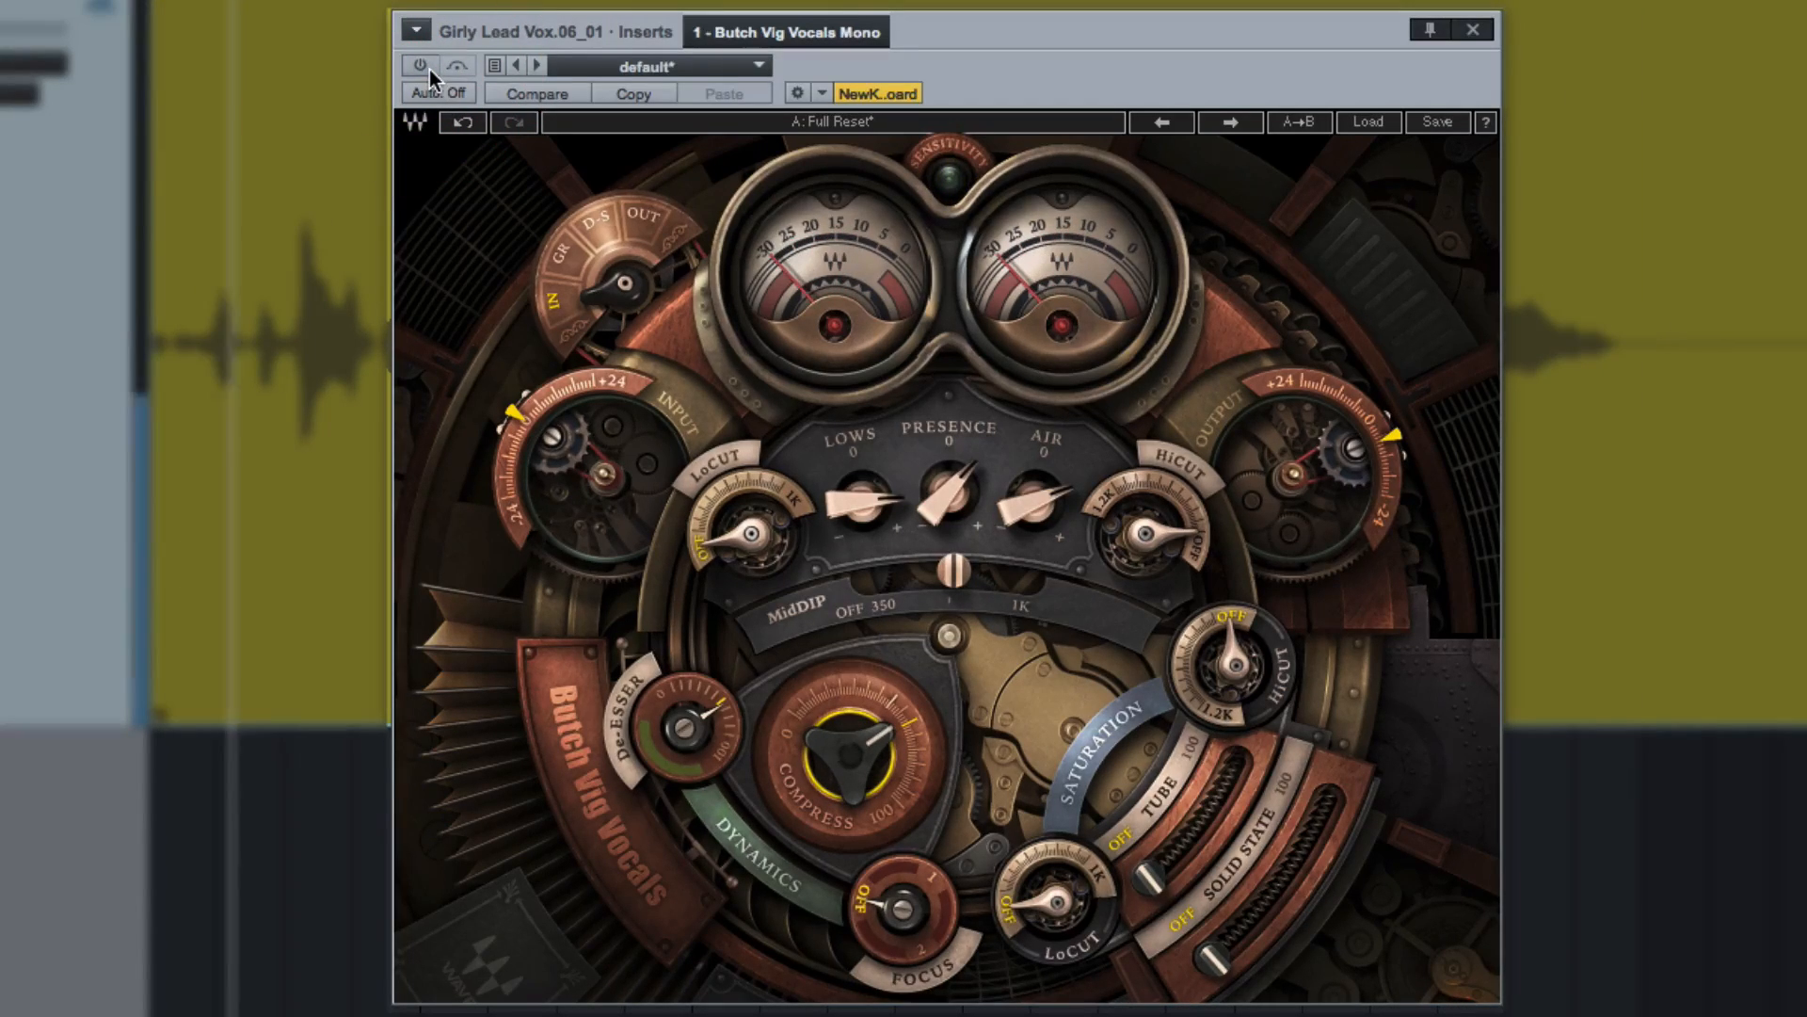
click(429, 70)
drag(1393, 435, 1394, 480)
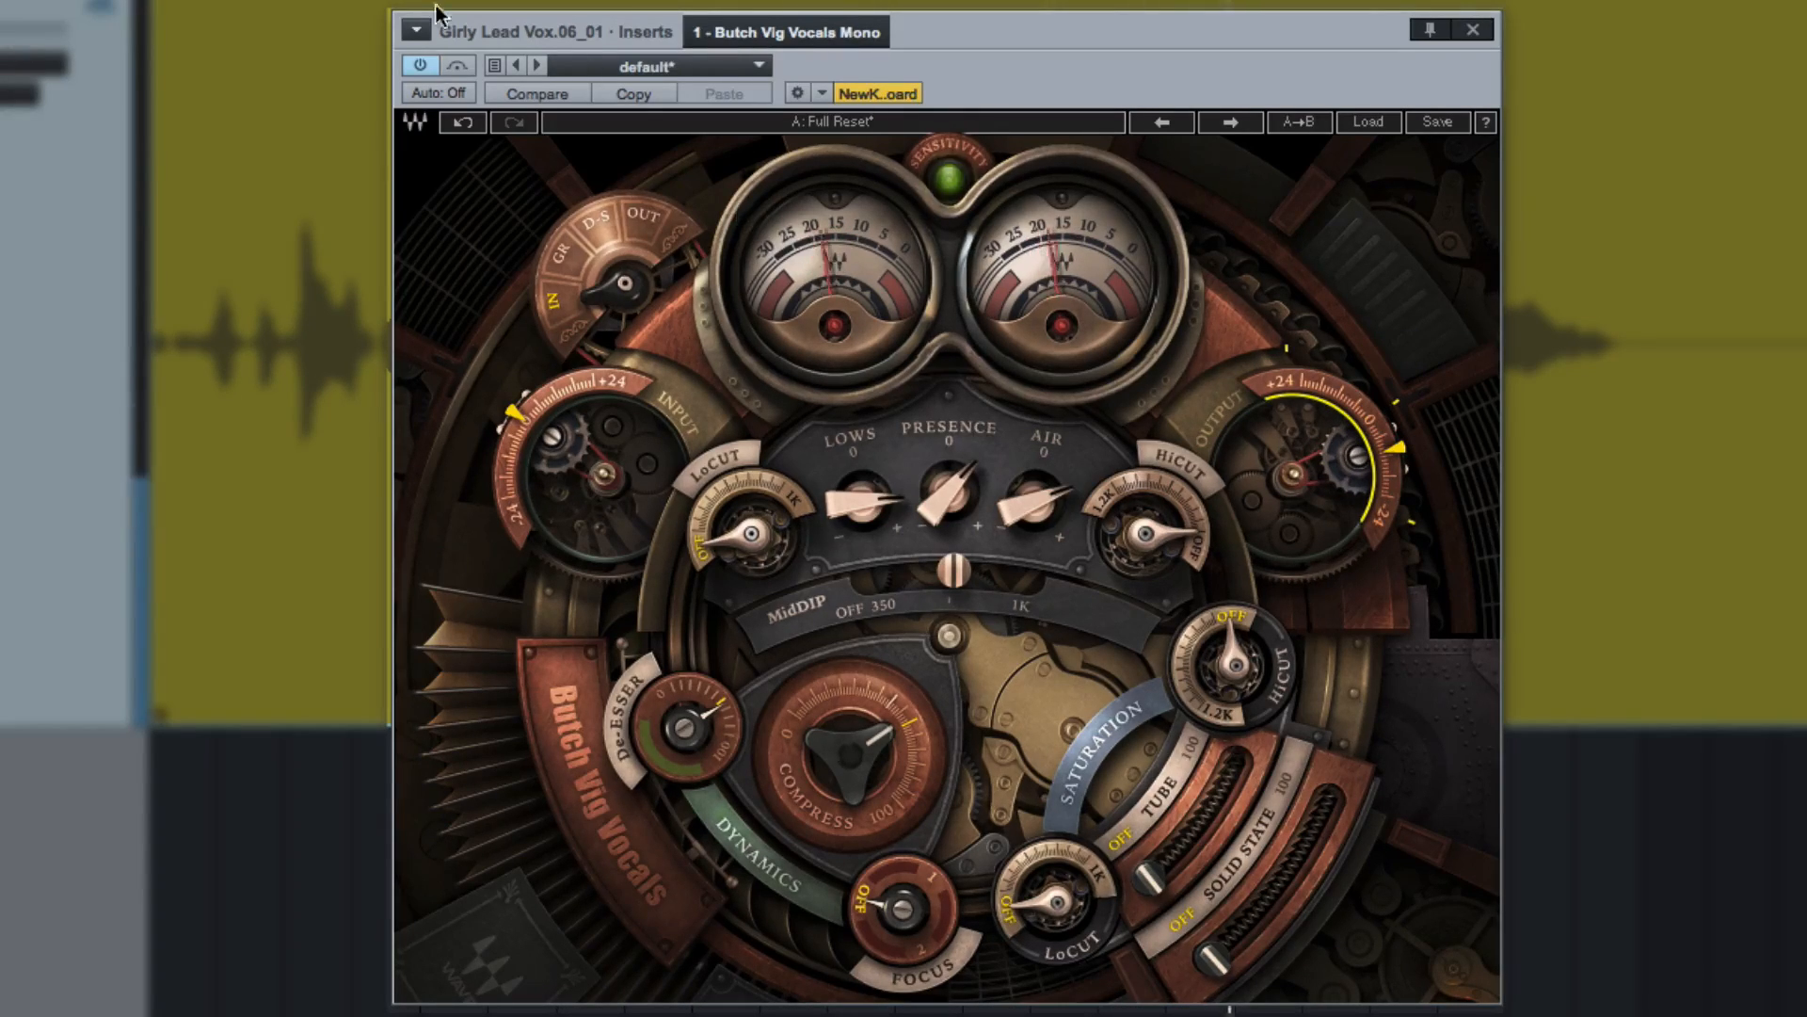
Compare the compressed, level-matched vocal with the plug-in bypassed and active.
click(419, 68)
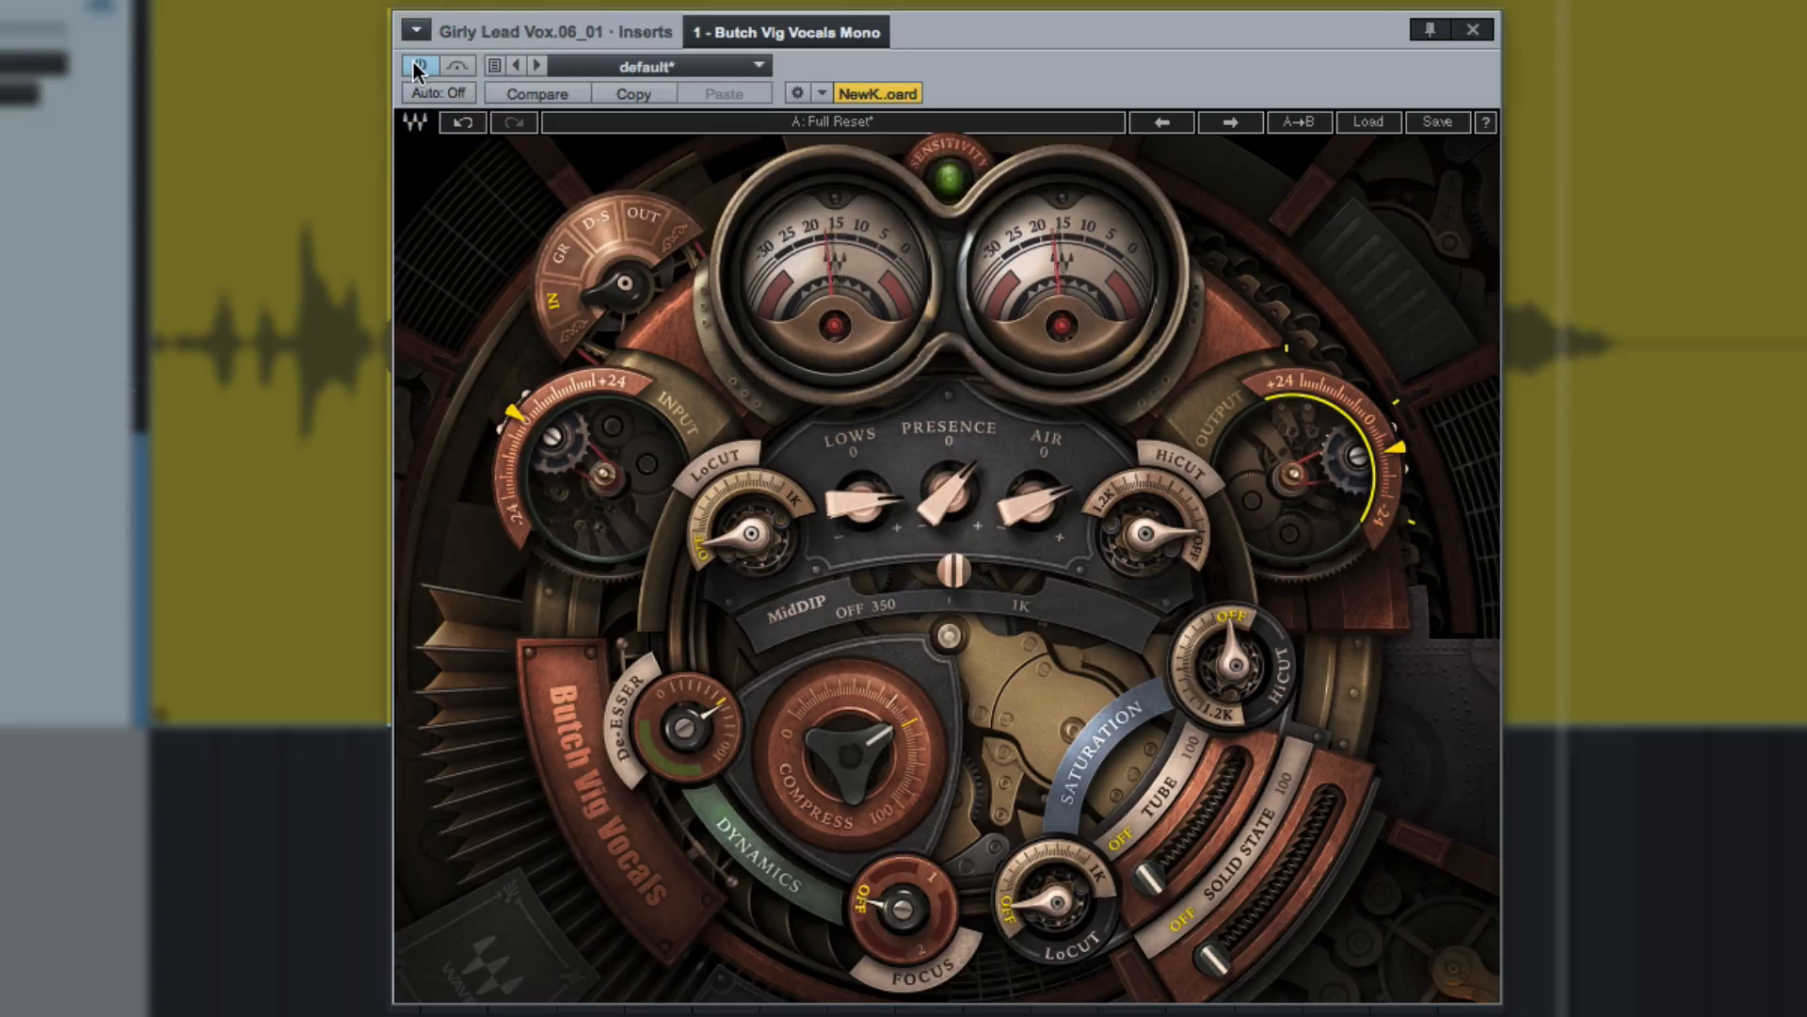
drag(949, 497, 949, 475)
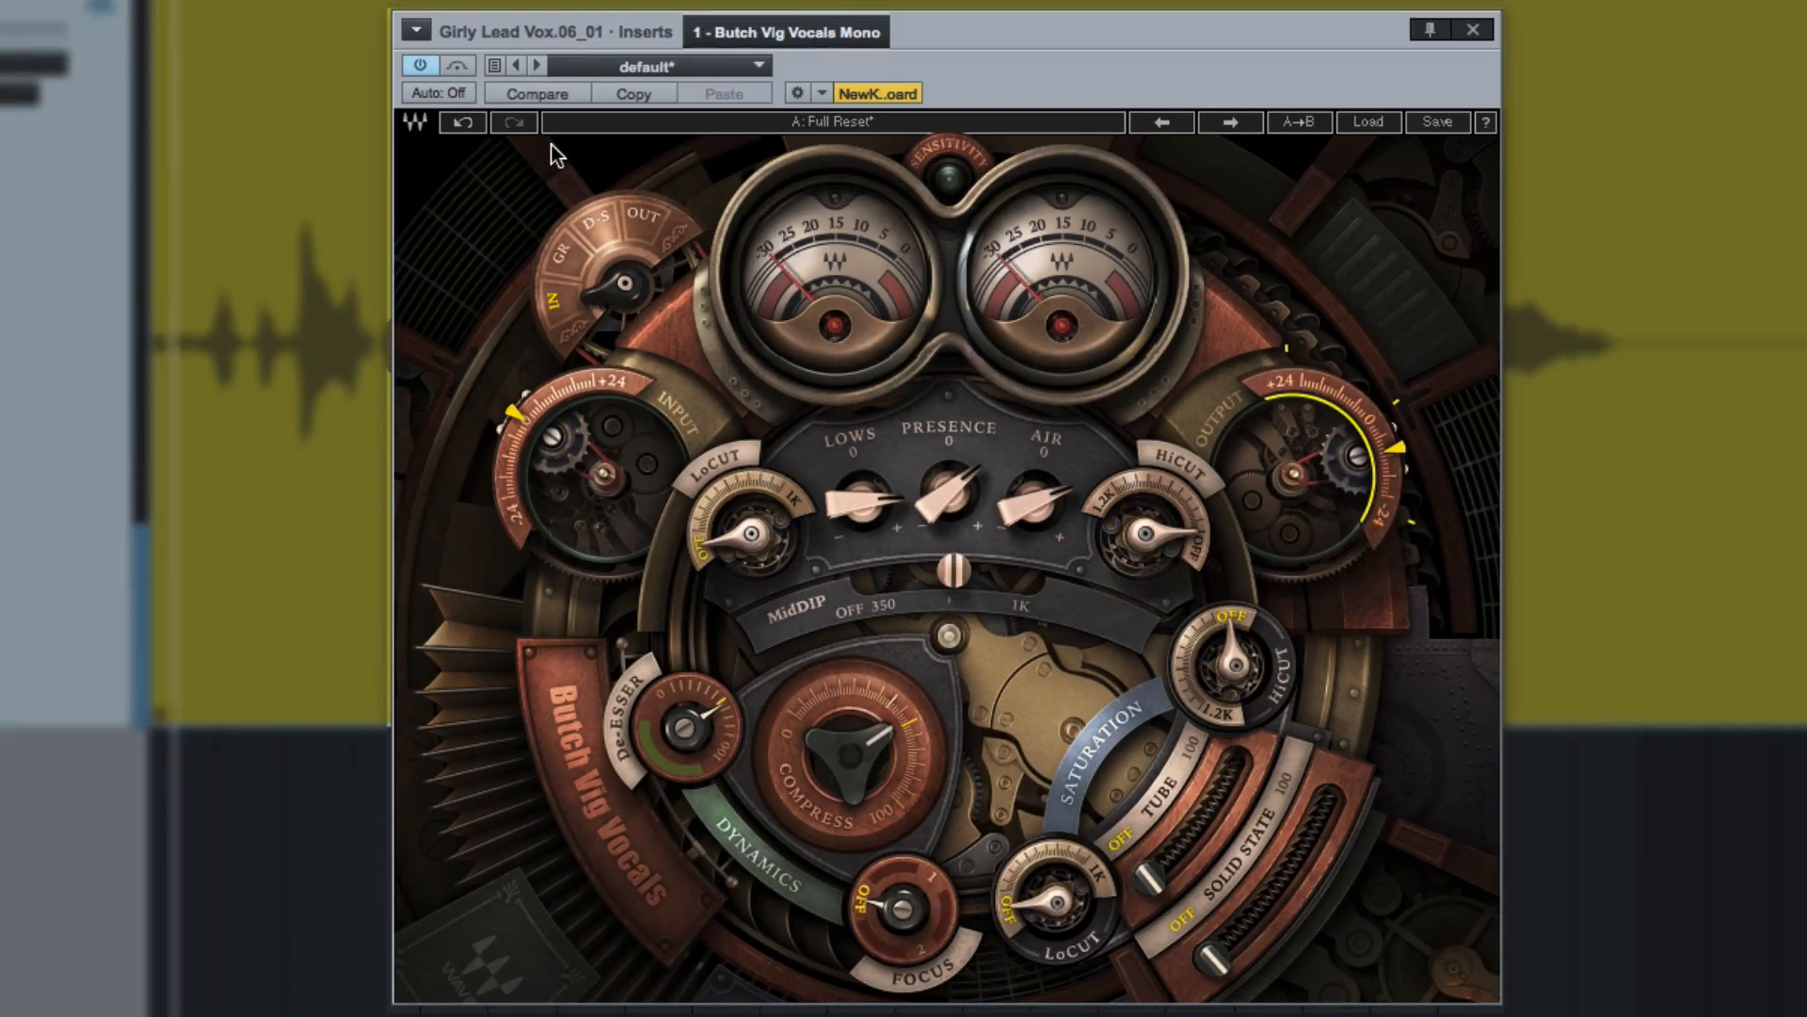
click(420, 68)
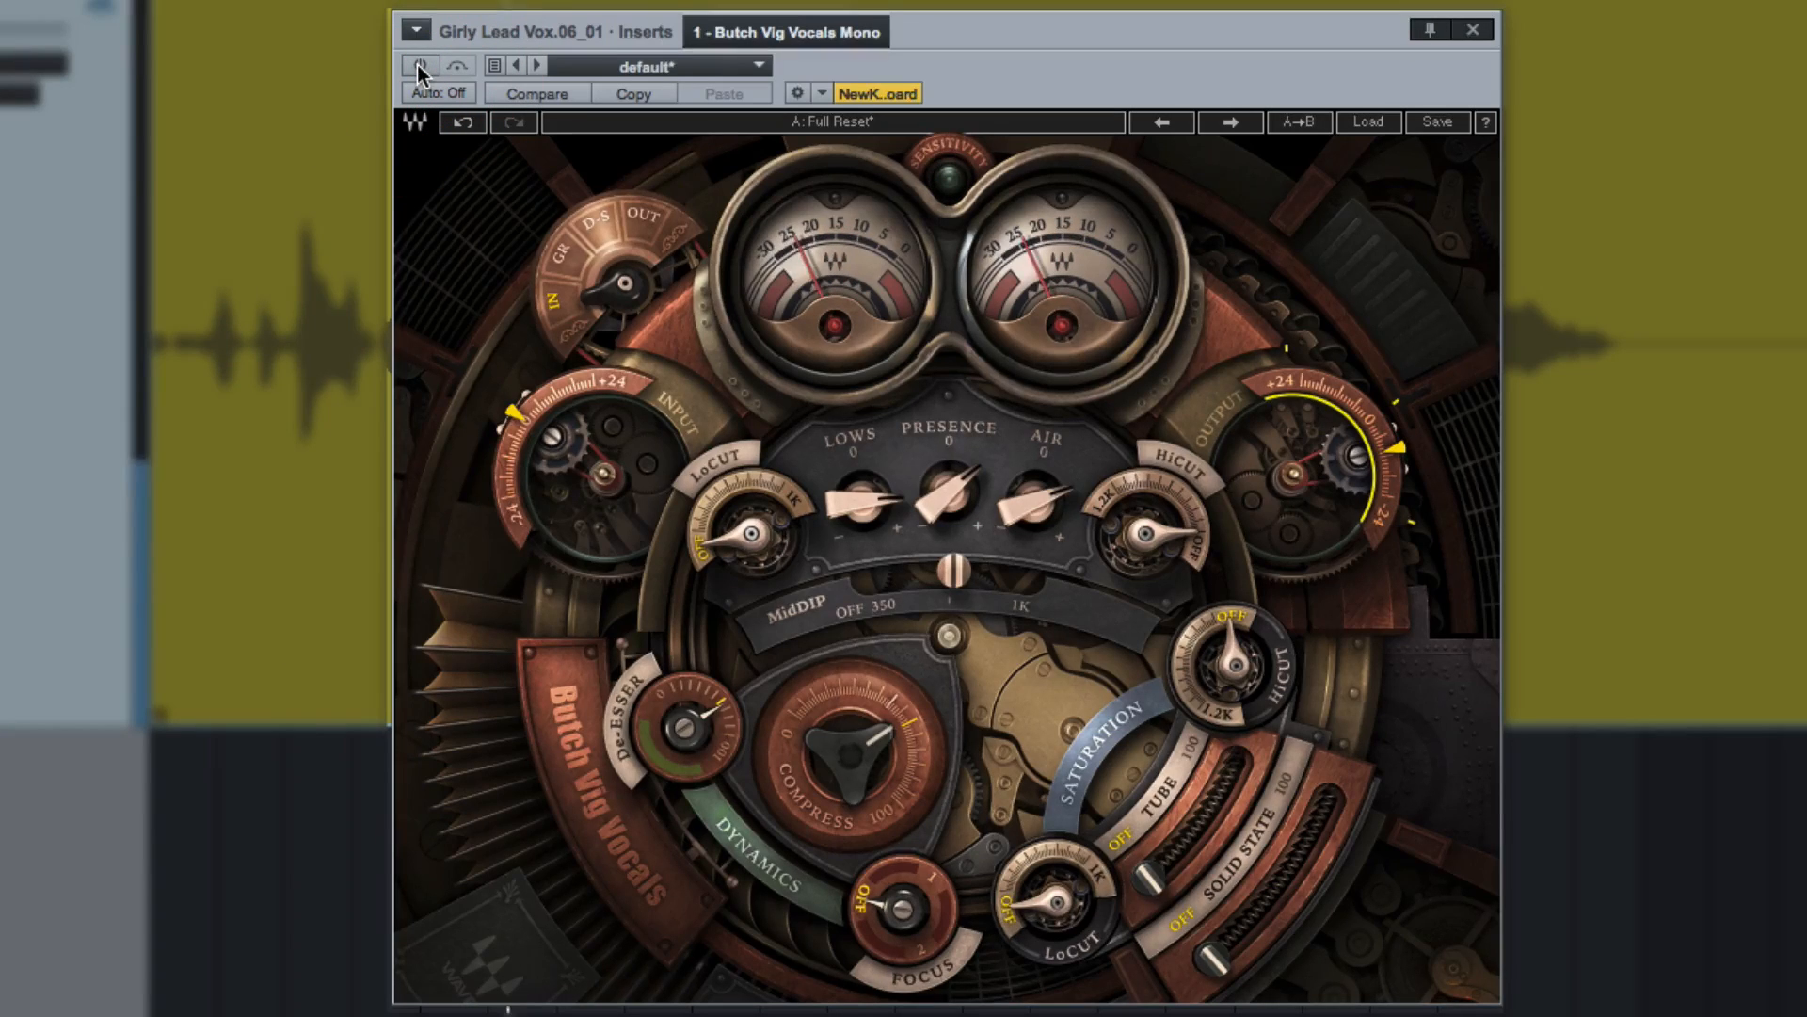
click(420, 69)
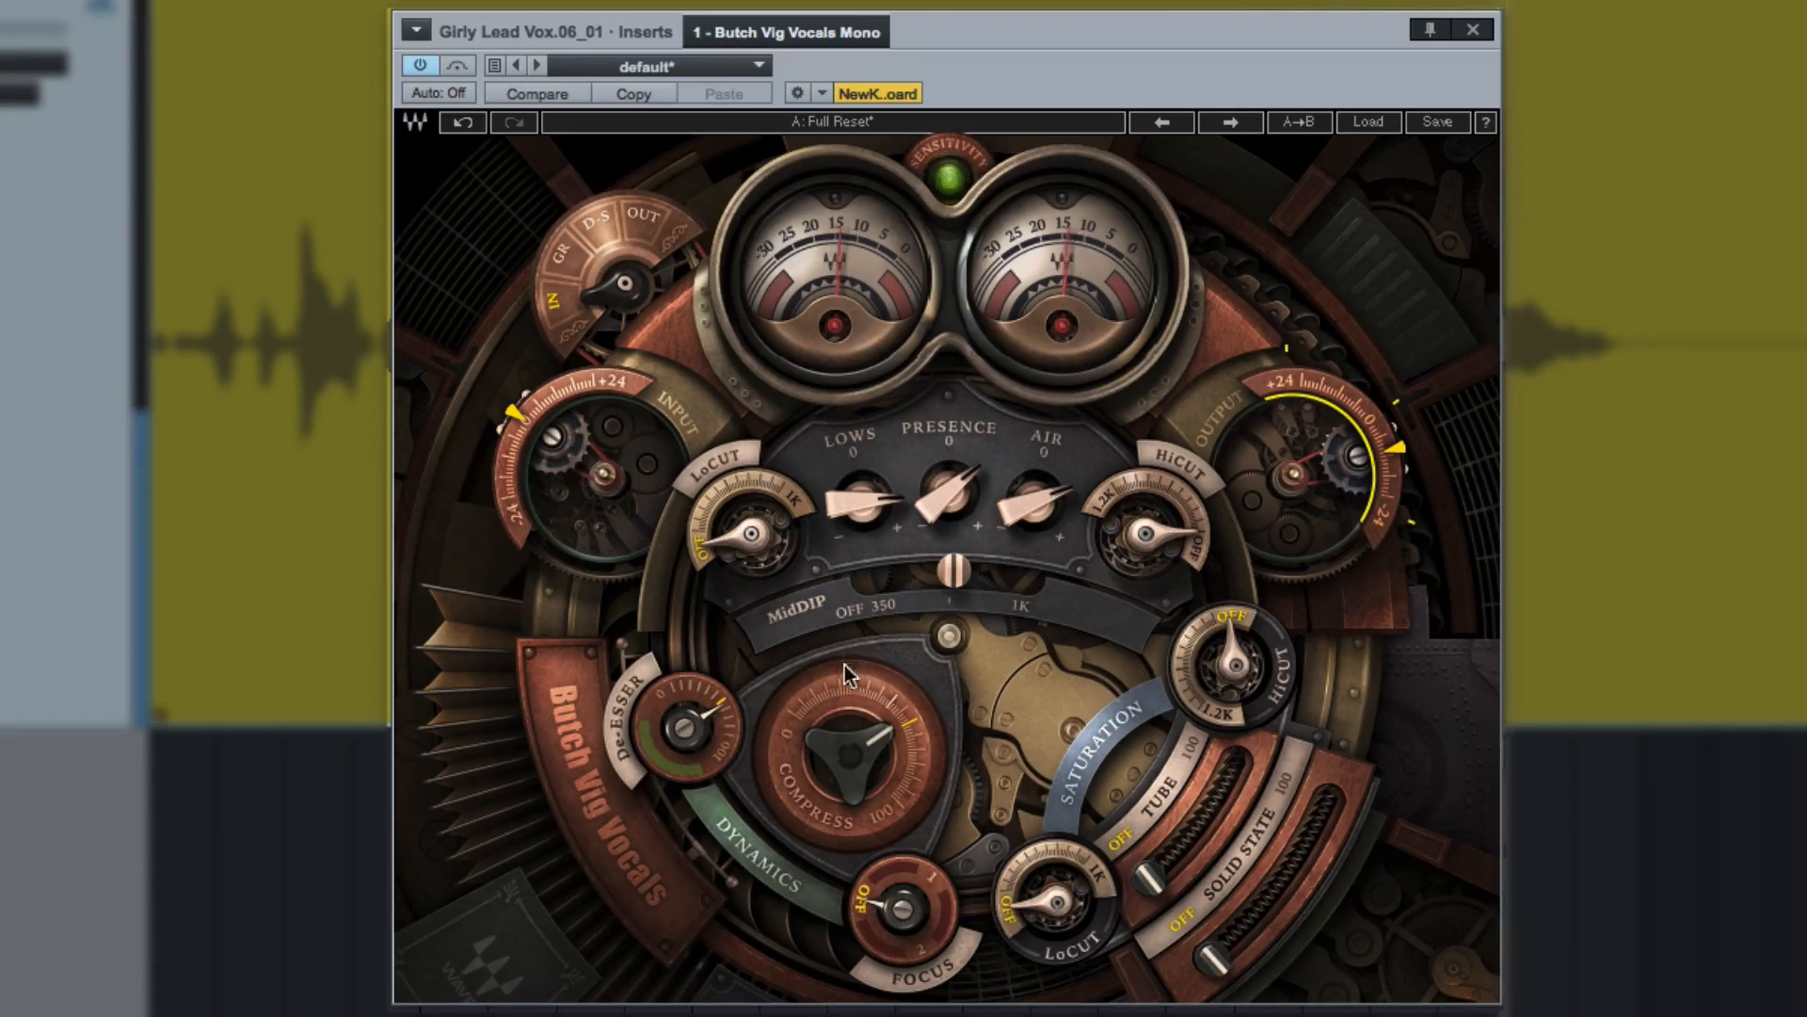
Set Focus to 1.0 and Compress to 60.1, comparing the result with the plug-in bypassed.
click(889, 885)
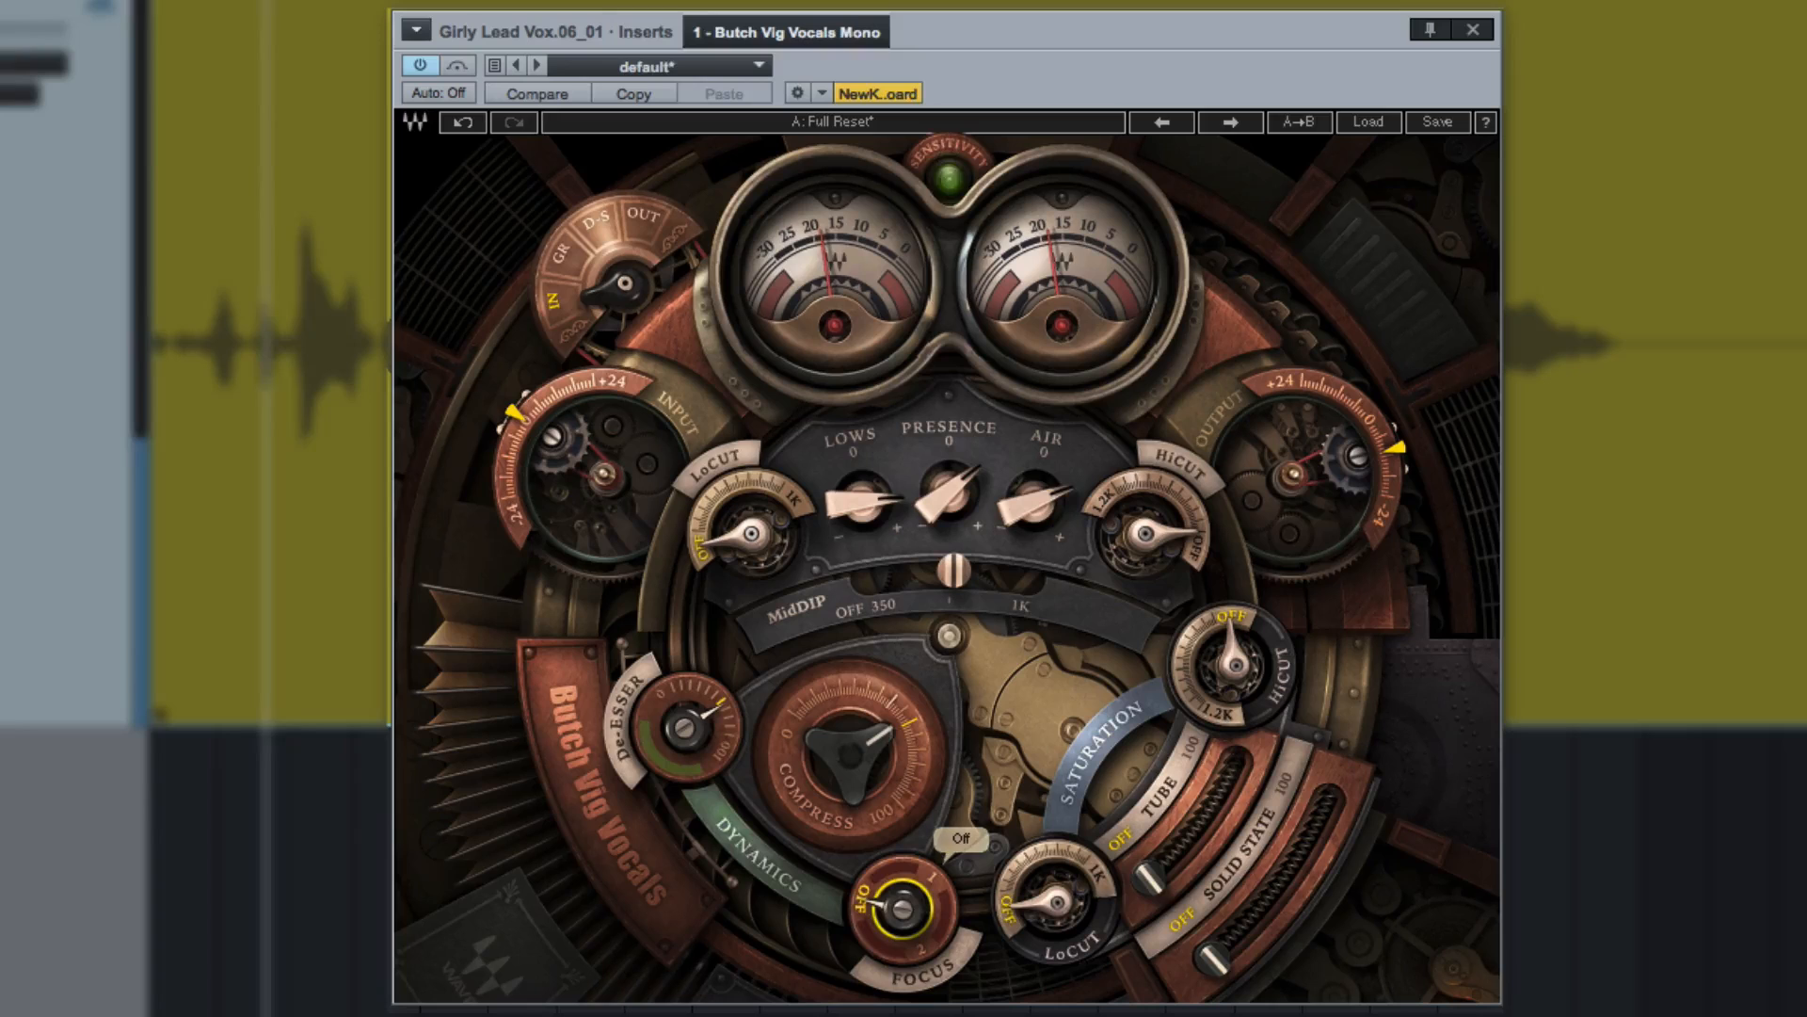
drag(902, 908, 902, 875)
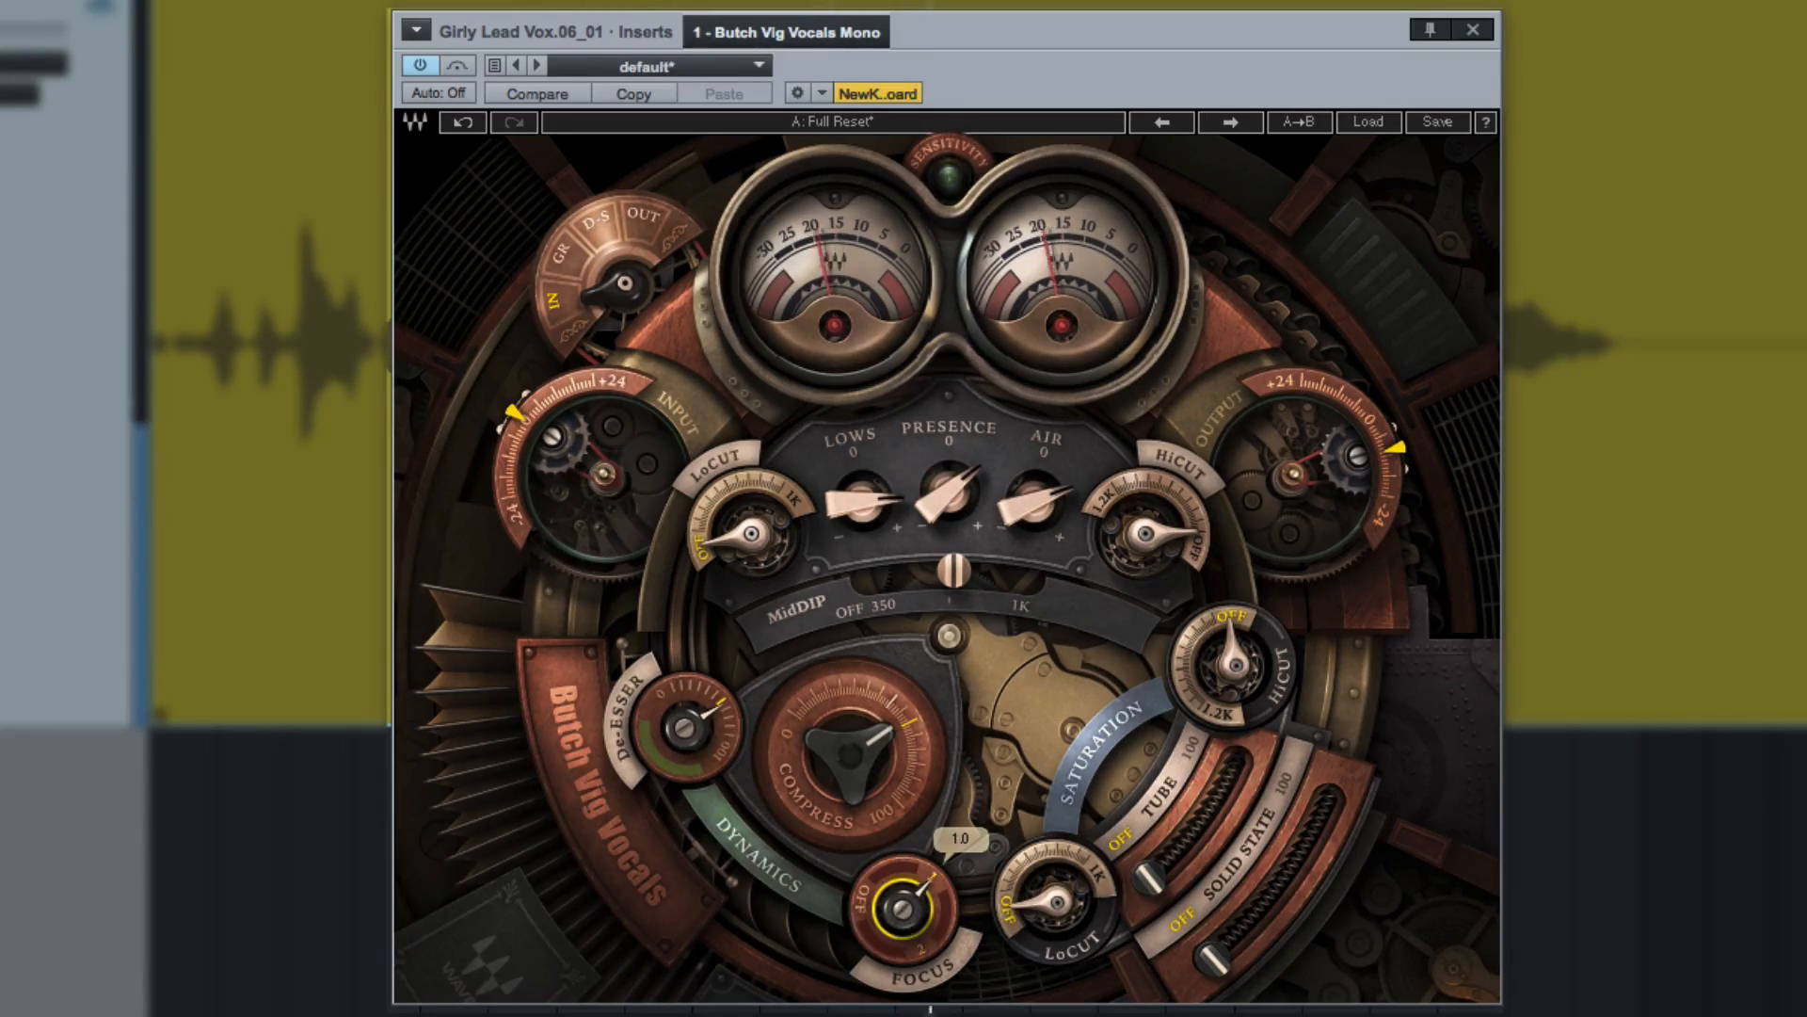
drag(829, 755, 828, 743)
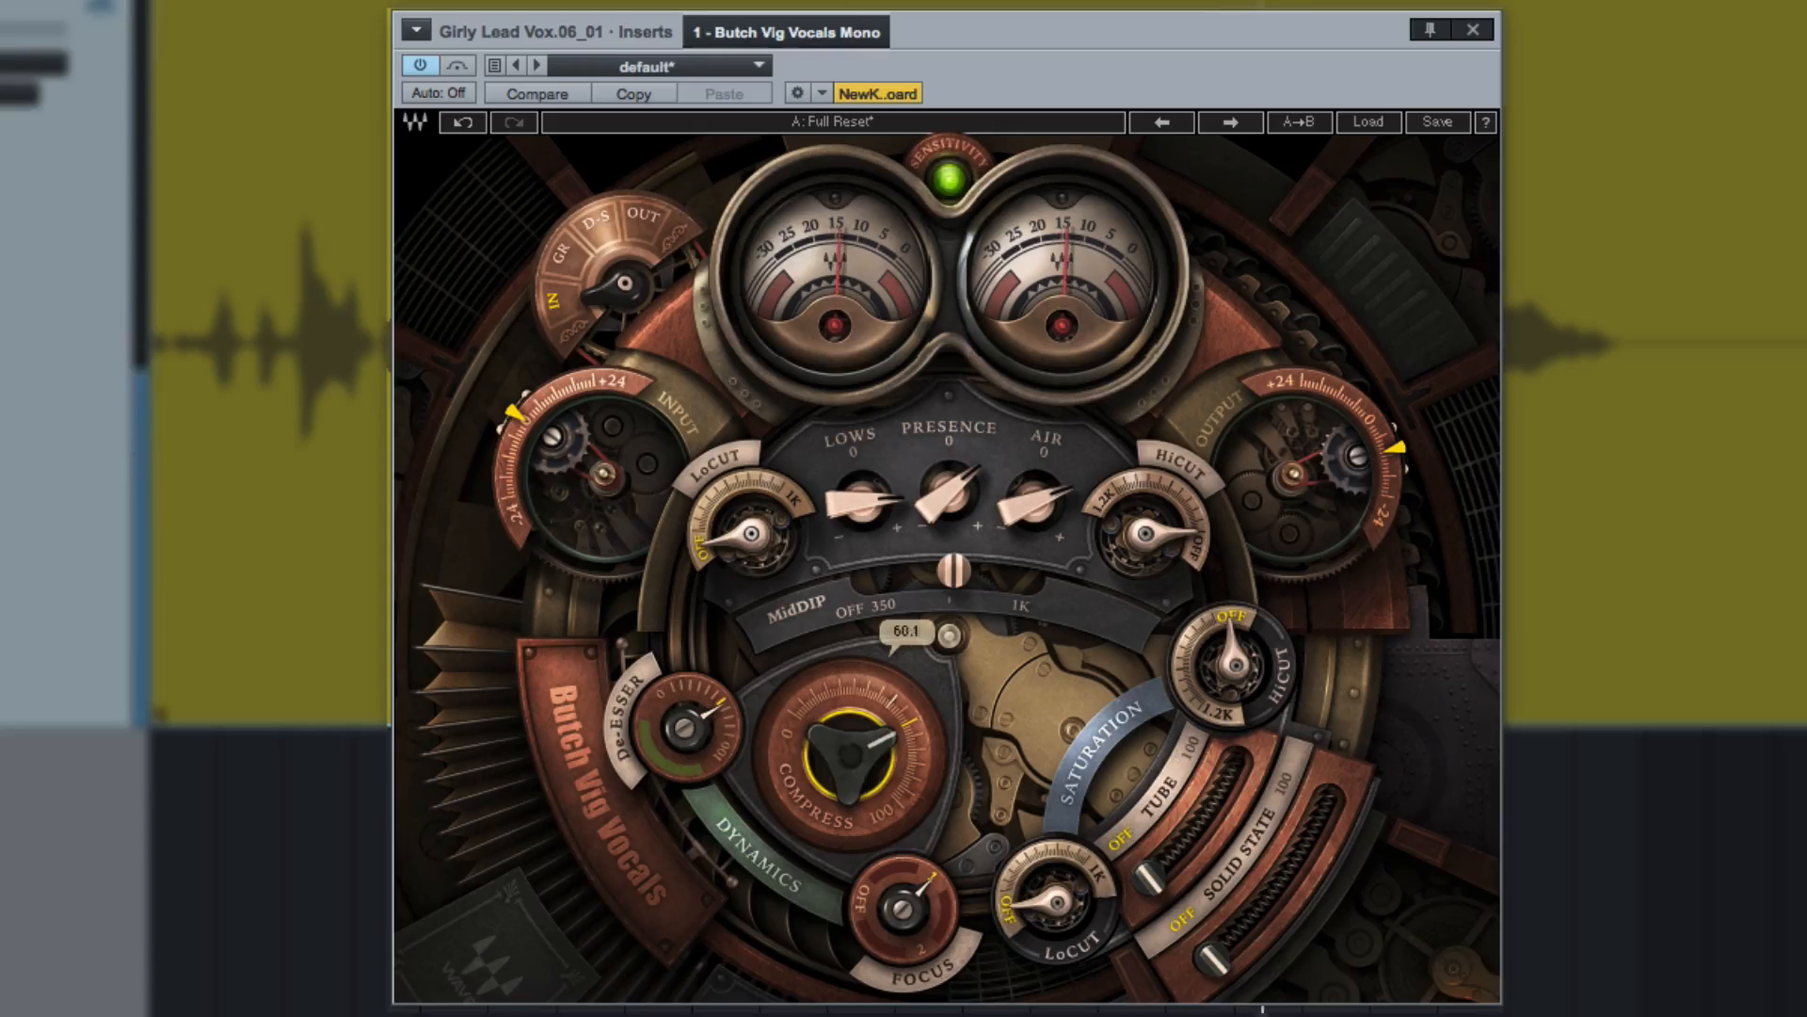
click(421, 67)
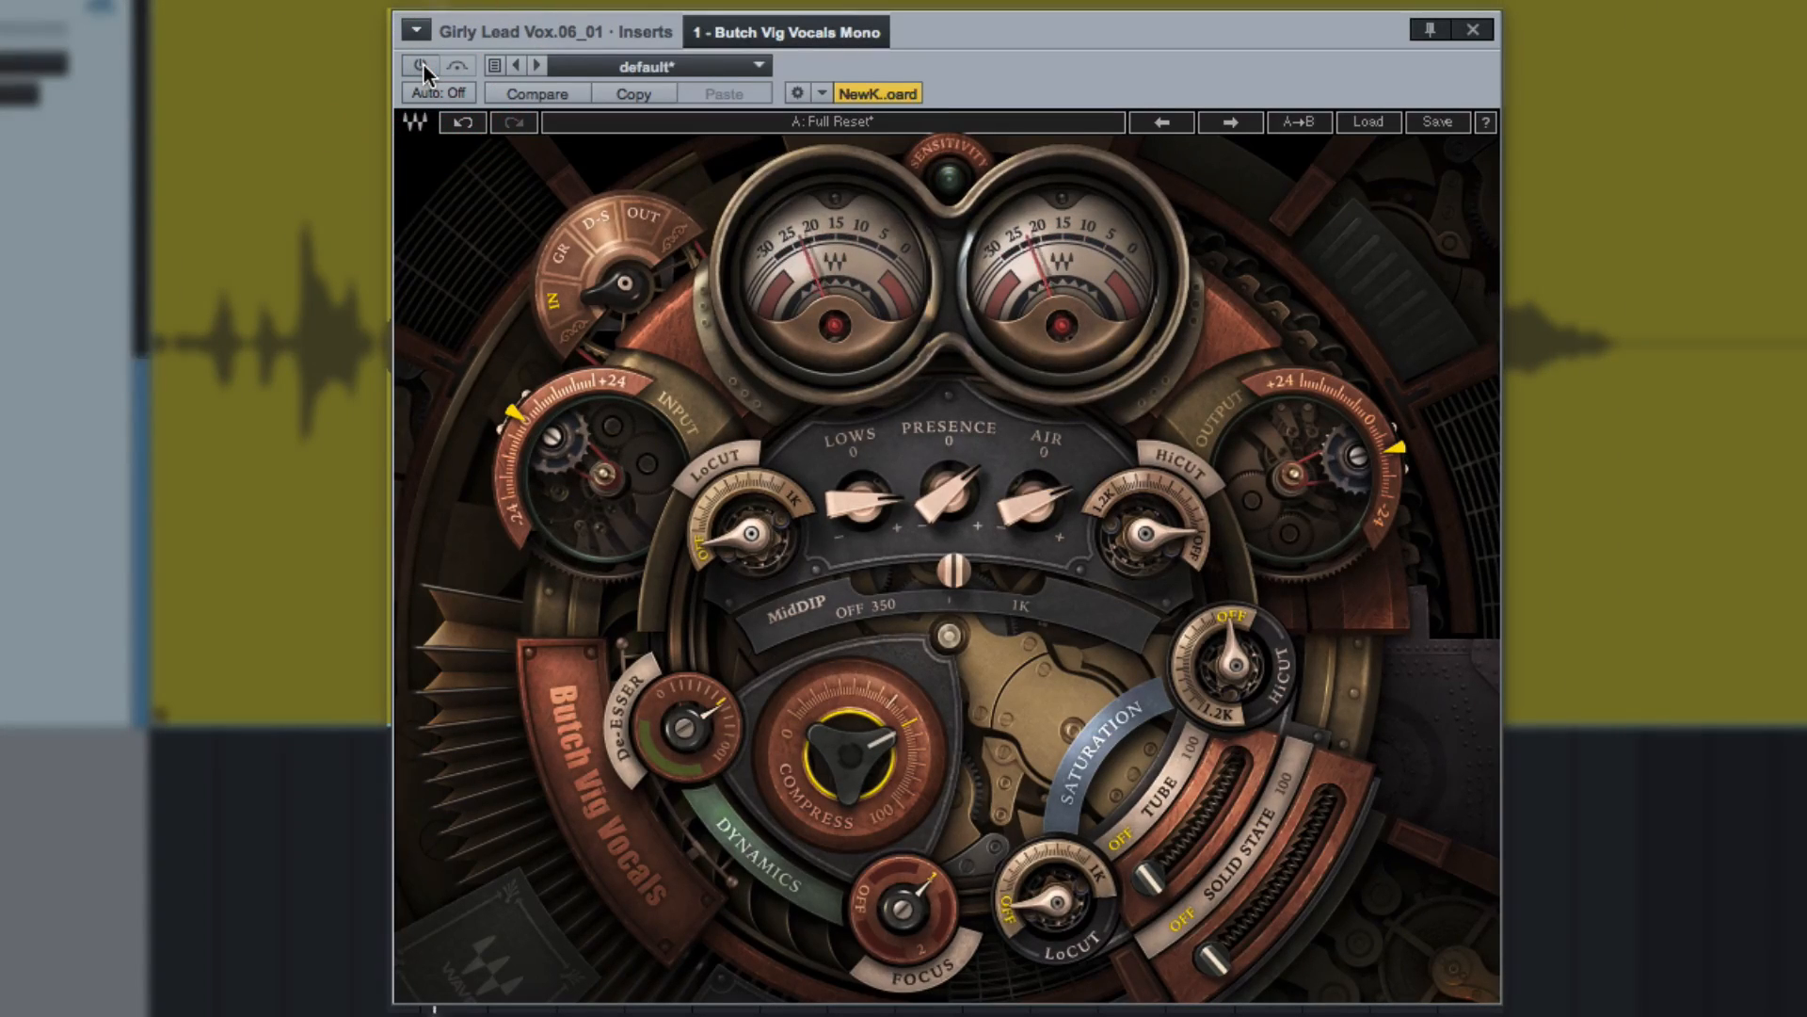
click(421, 67)
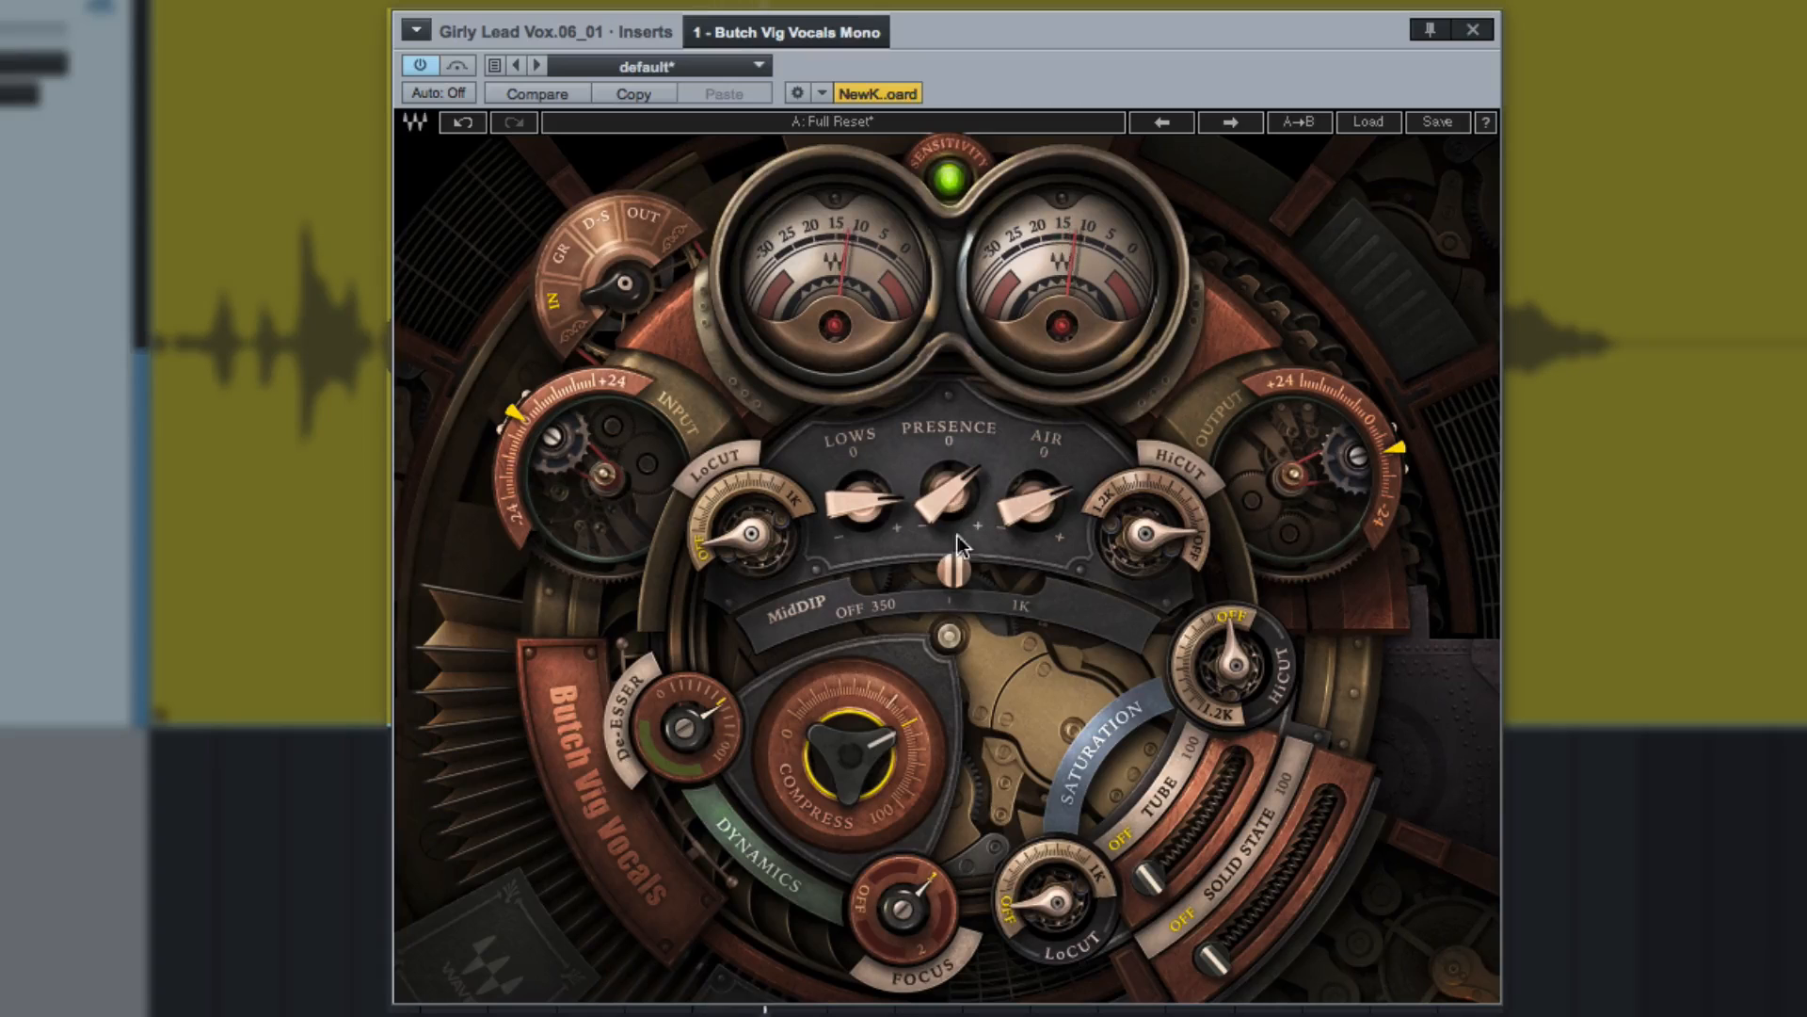
Set Tube saturation to about a third of its range and the saturation HiCut to 6770.9 Hz.
drag(1148, 875, 1171, 846)
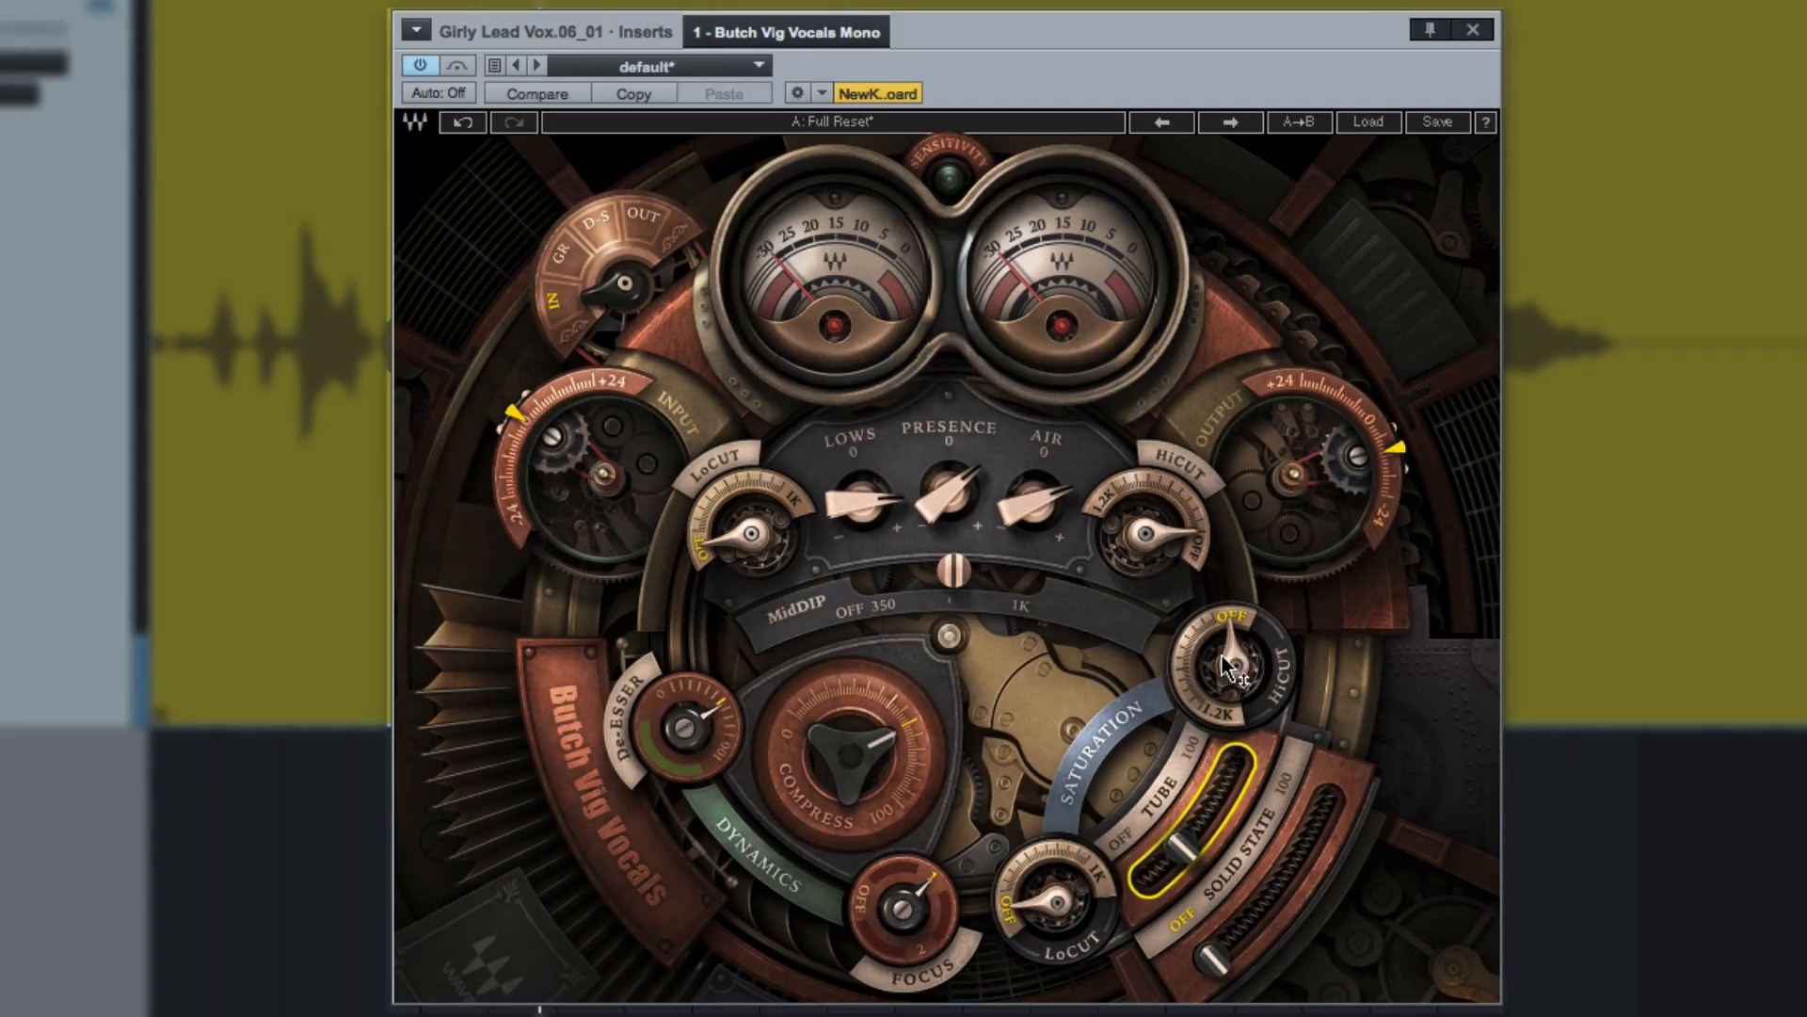
mouse_move(1240, 657)
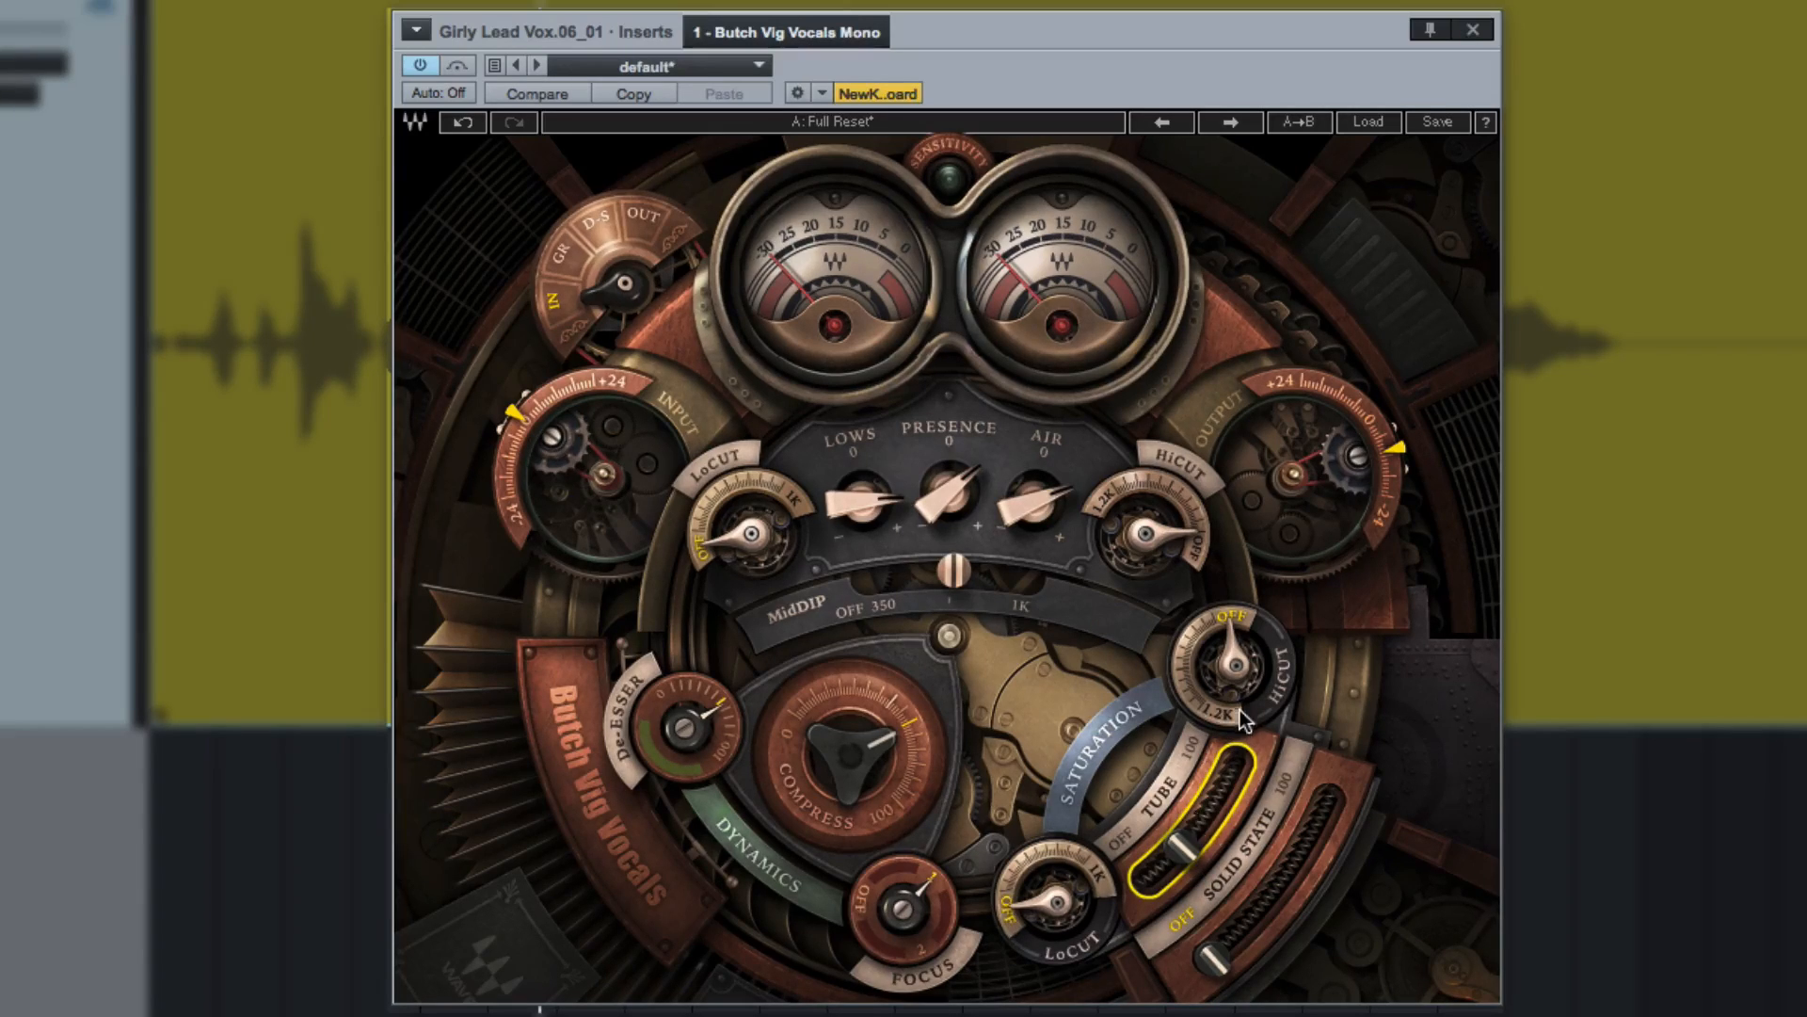
drag(1184, 857, 1188, 840)
drag(1241, 674, 1239, 719)
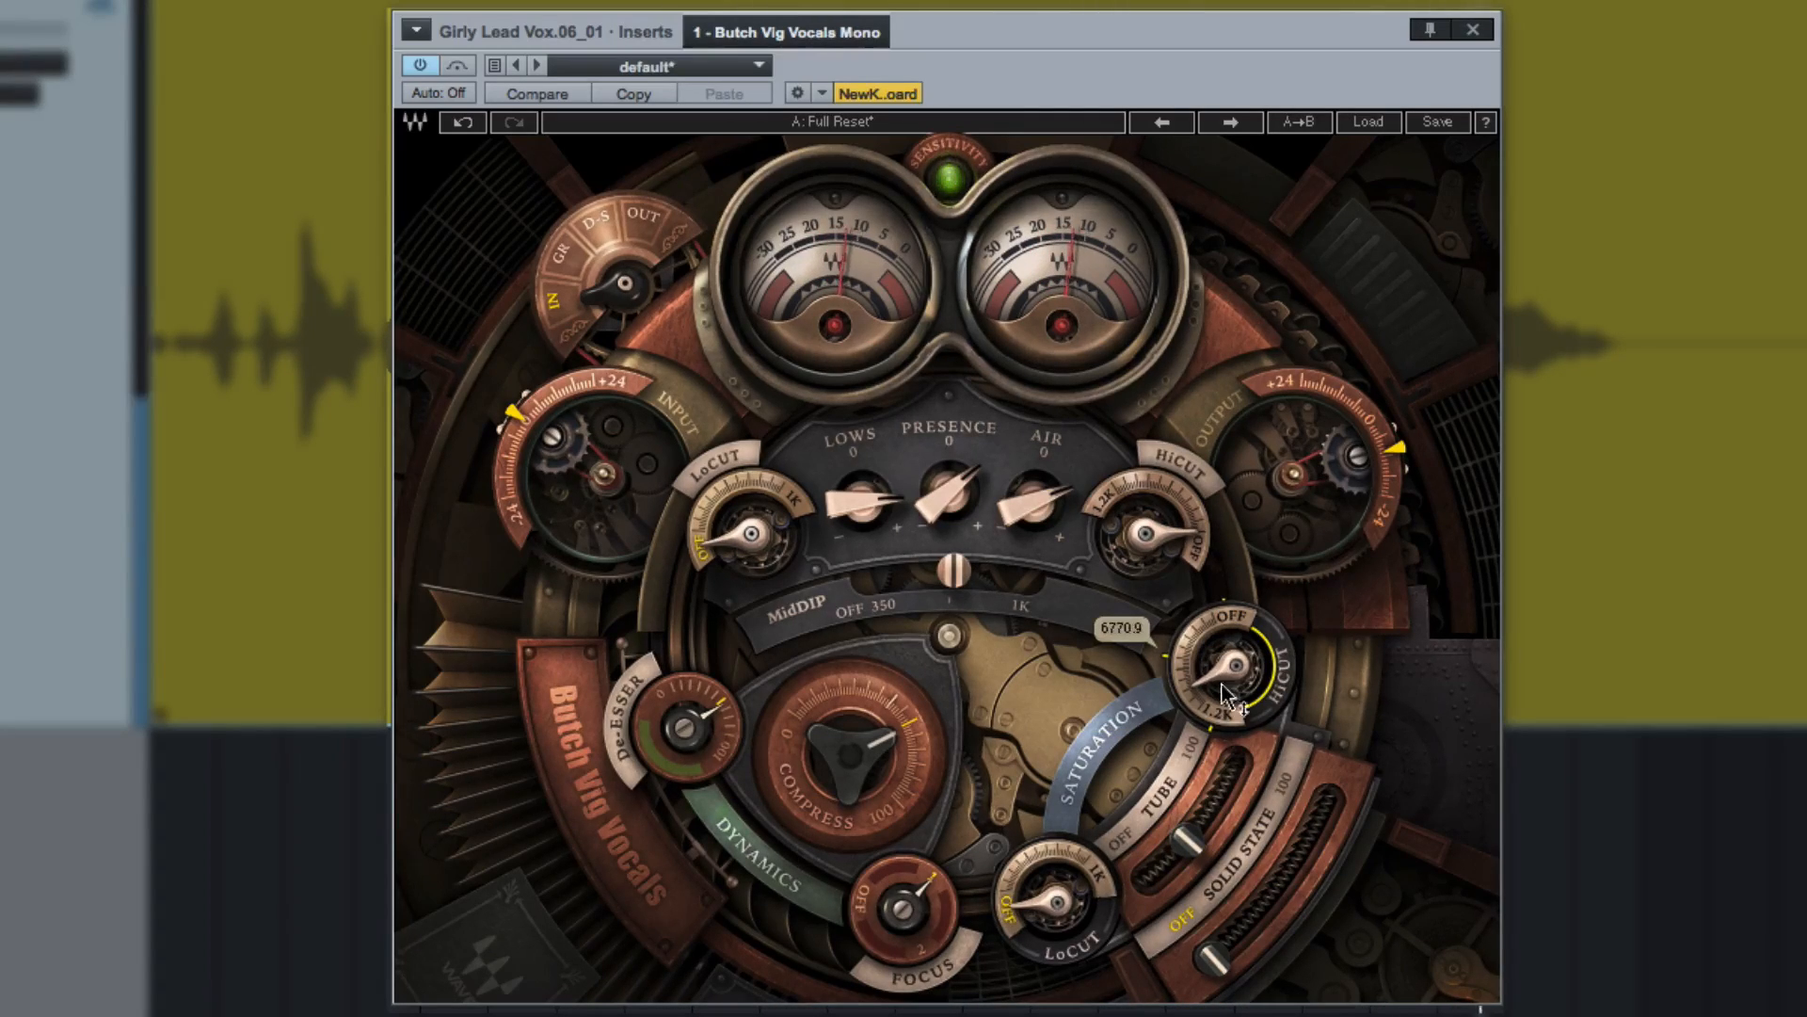
mouse_move(1222, 808)
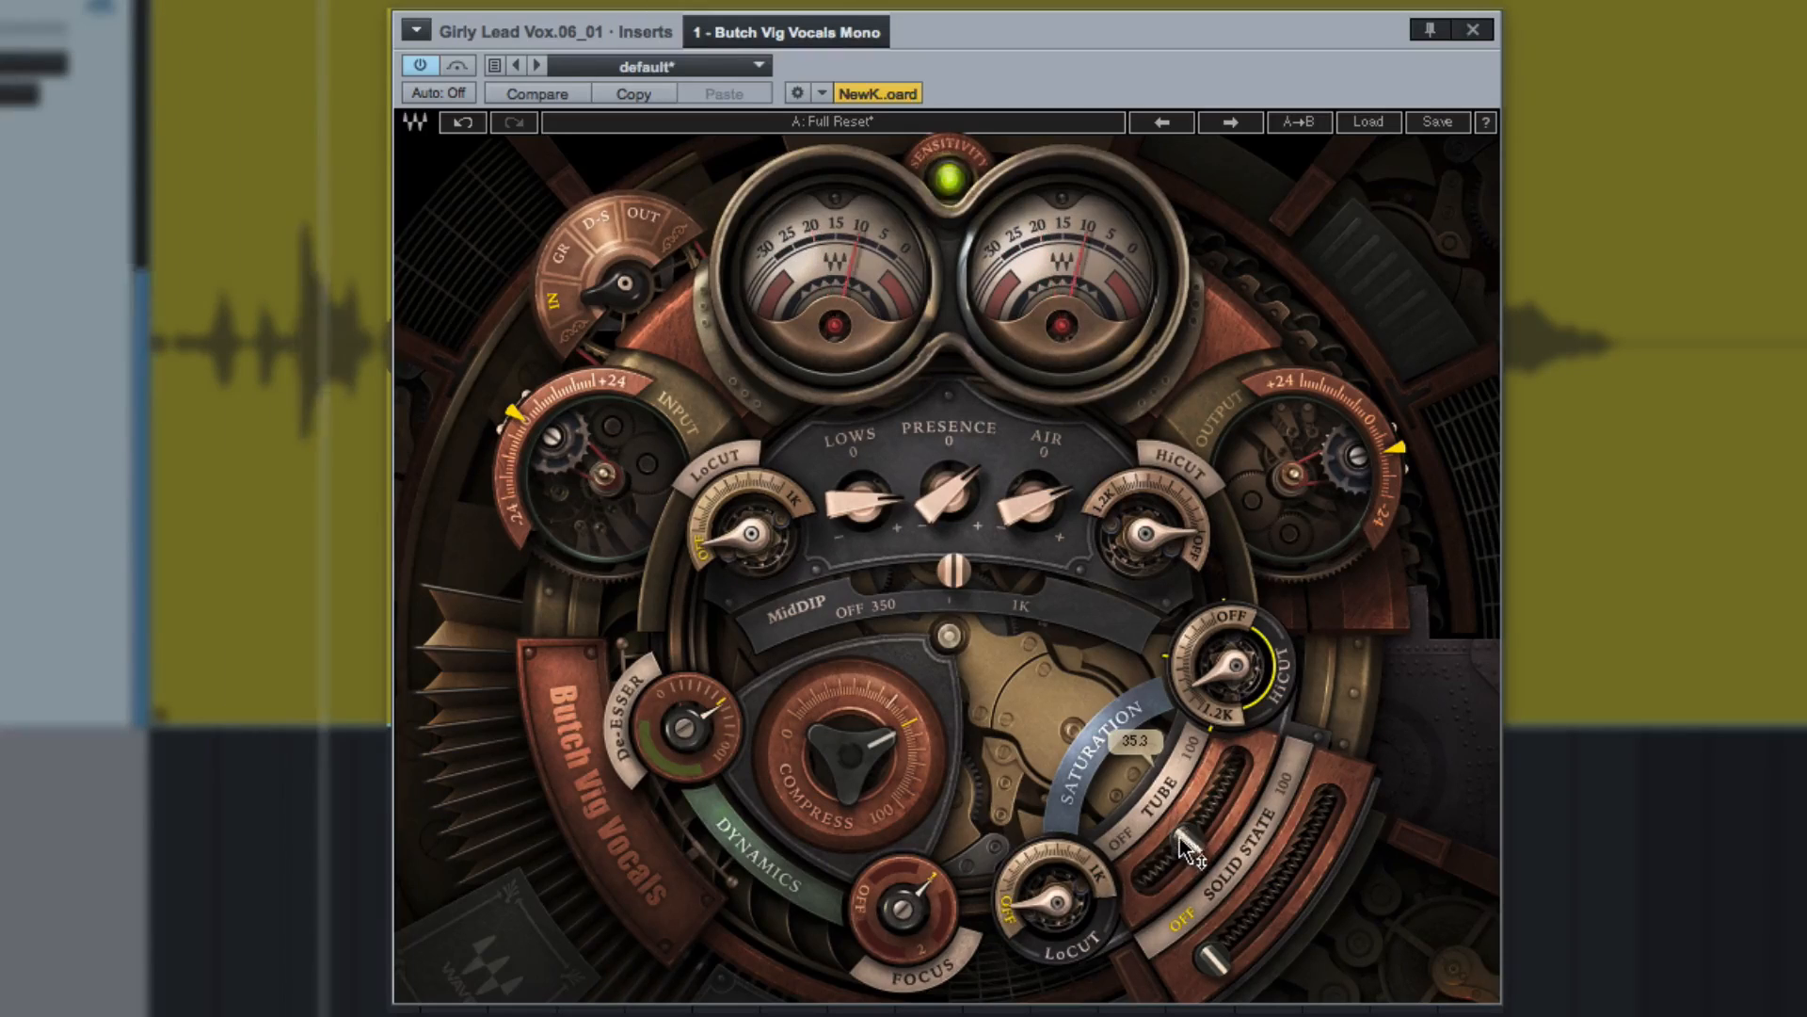
drag(1179, 834, 1179, 837)
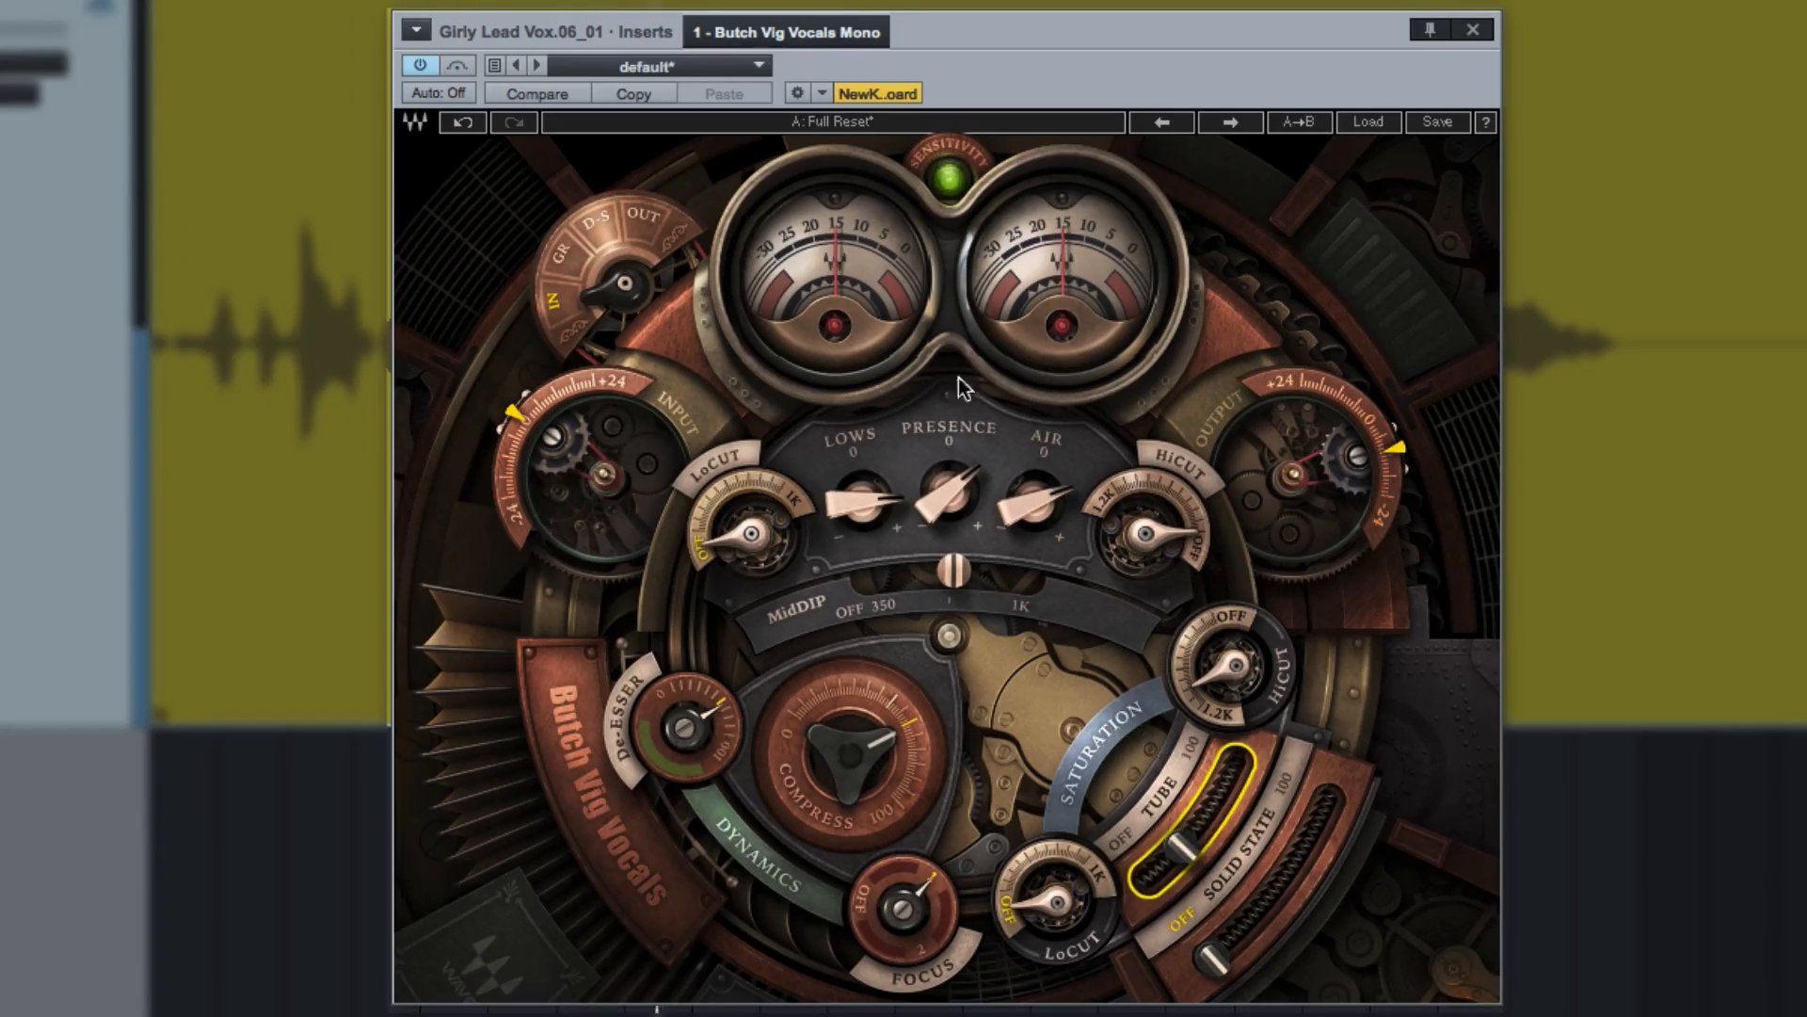
Set the output to -10.3 and compare the saturated vocal with the plug-in bypassed and active.
click(420, 62)
click(420, 62)
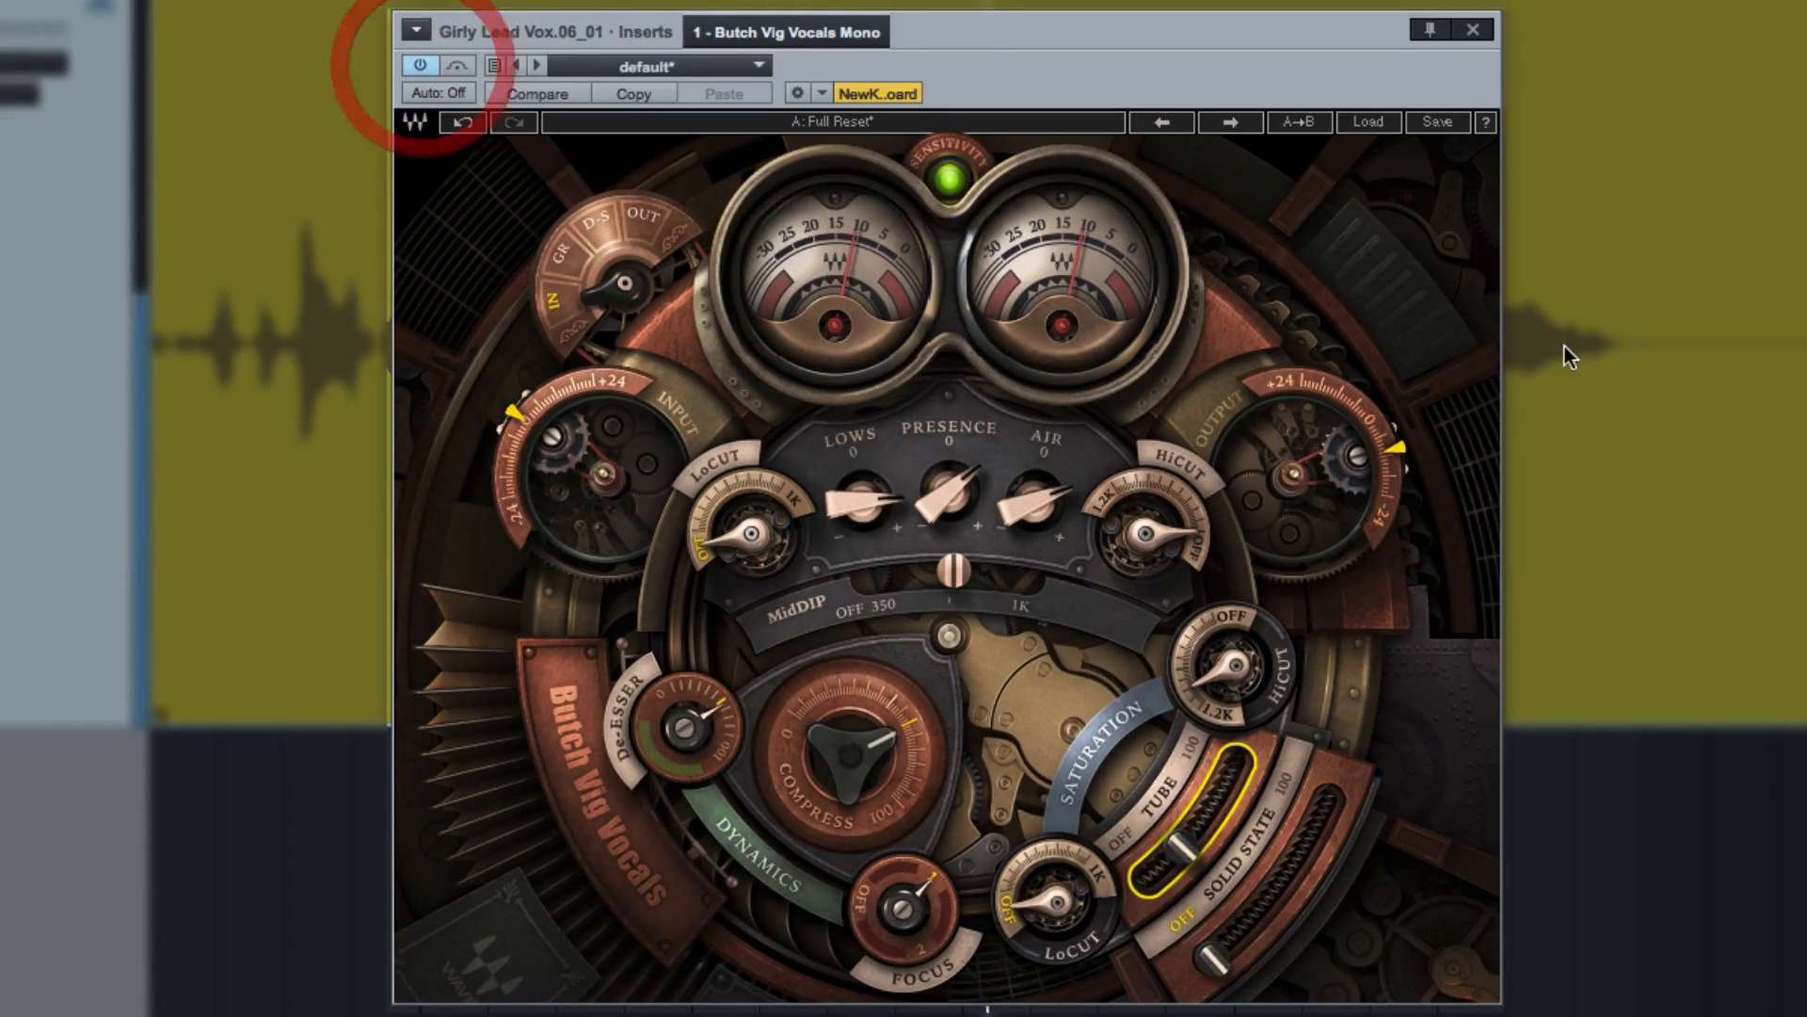
click(1412, 463)
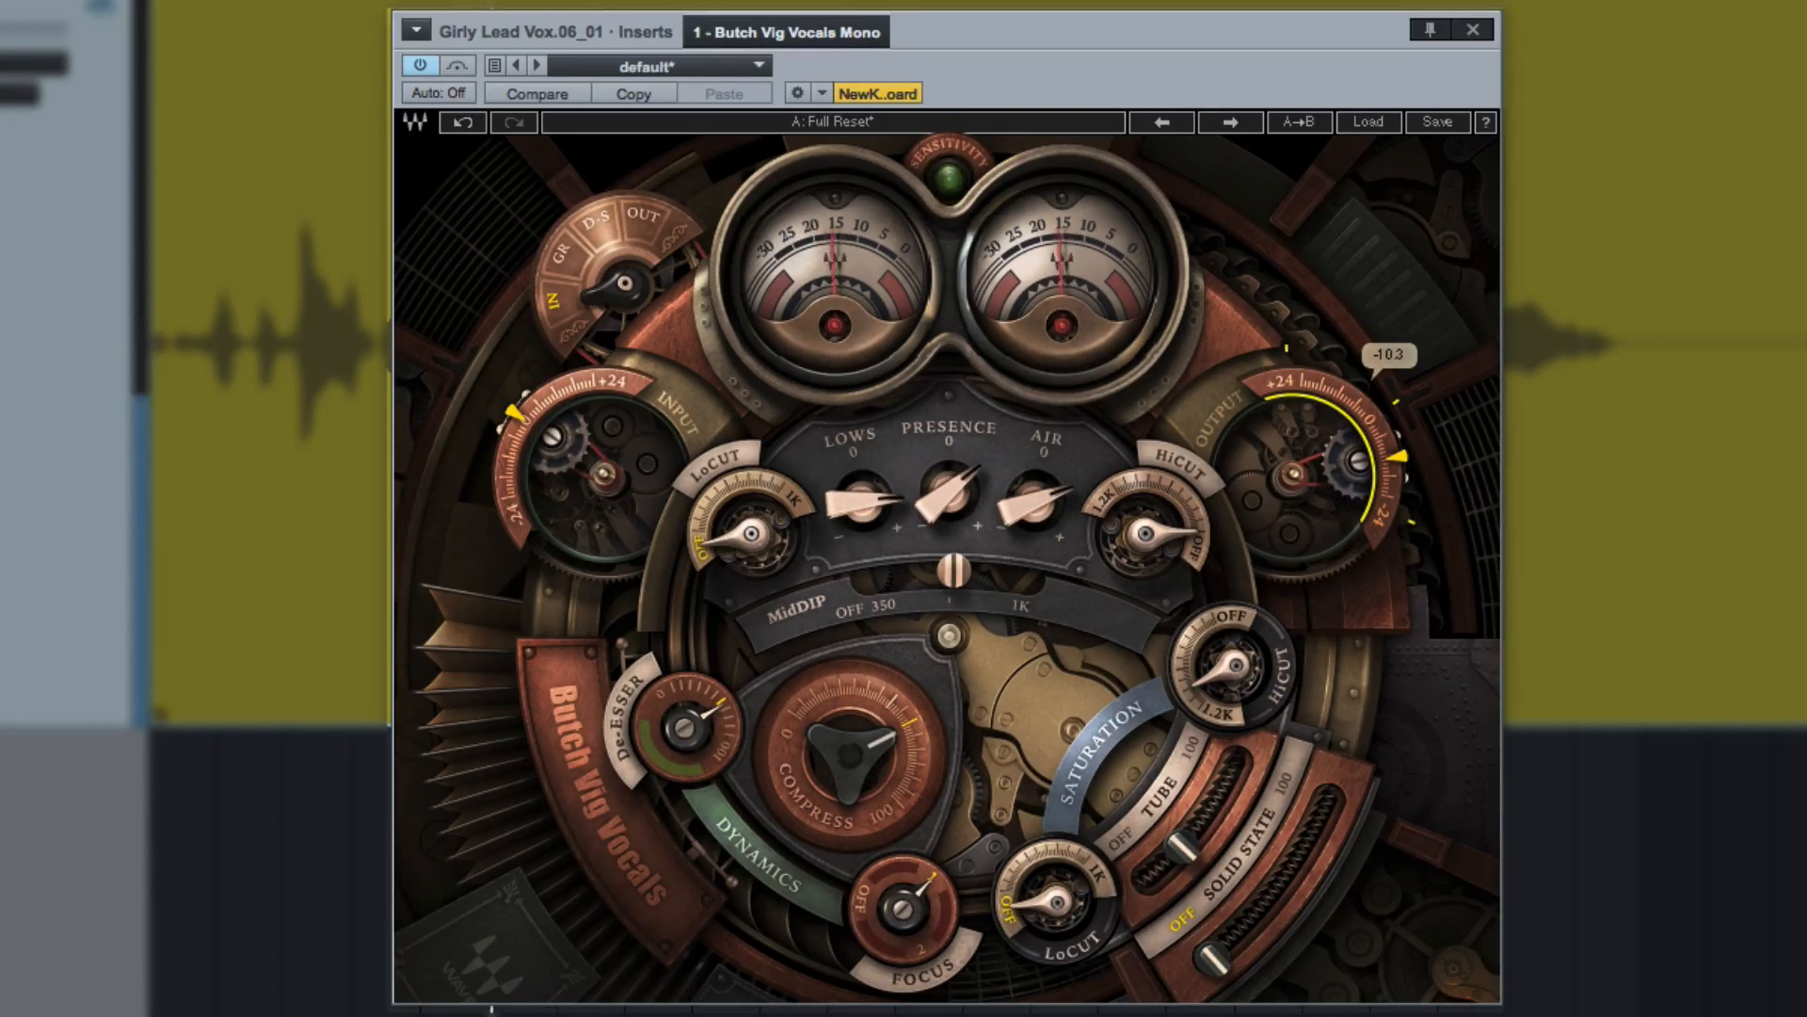
click(425, 63)
click(421, 64)
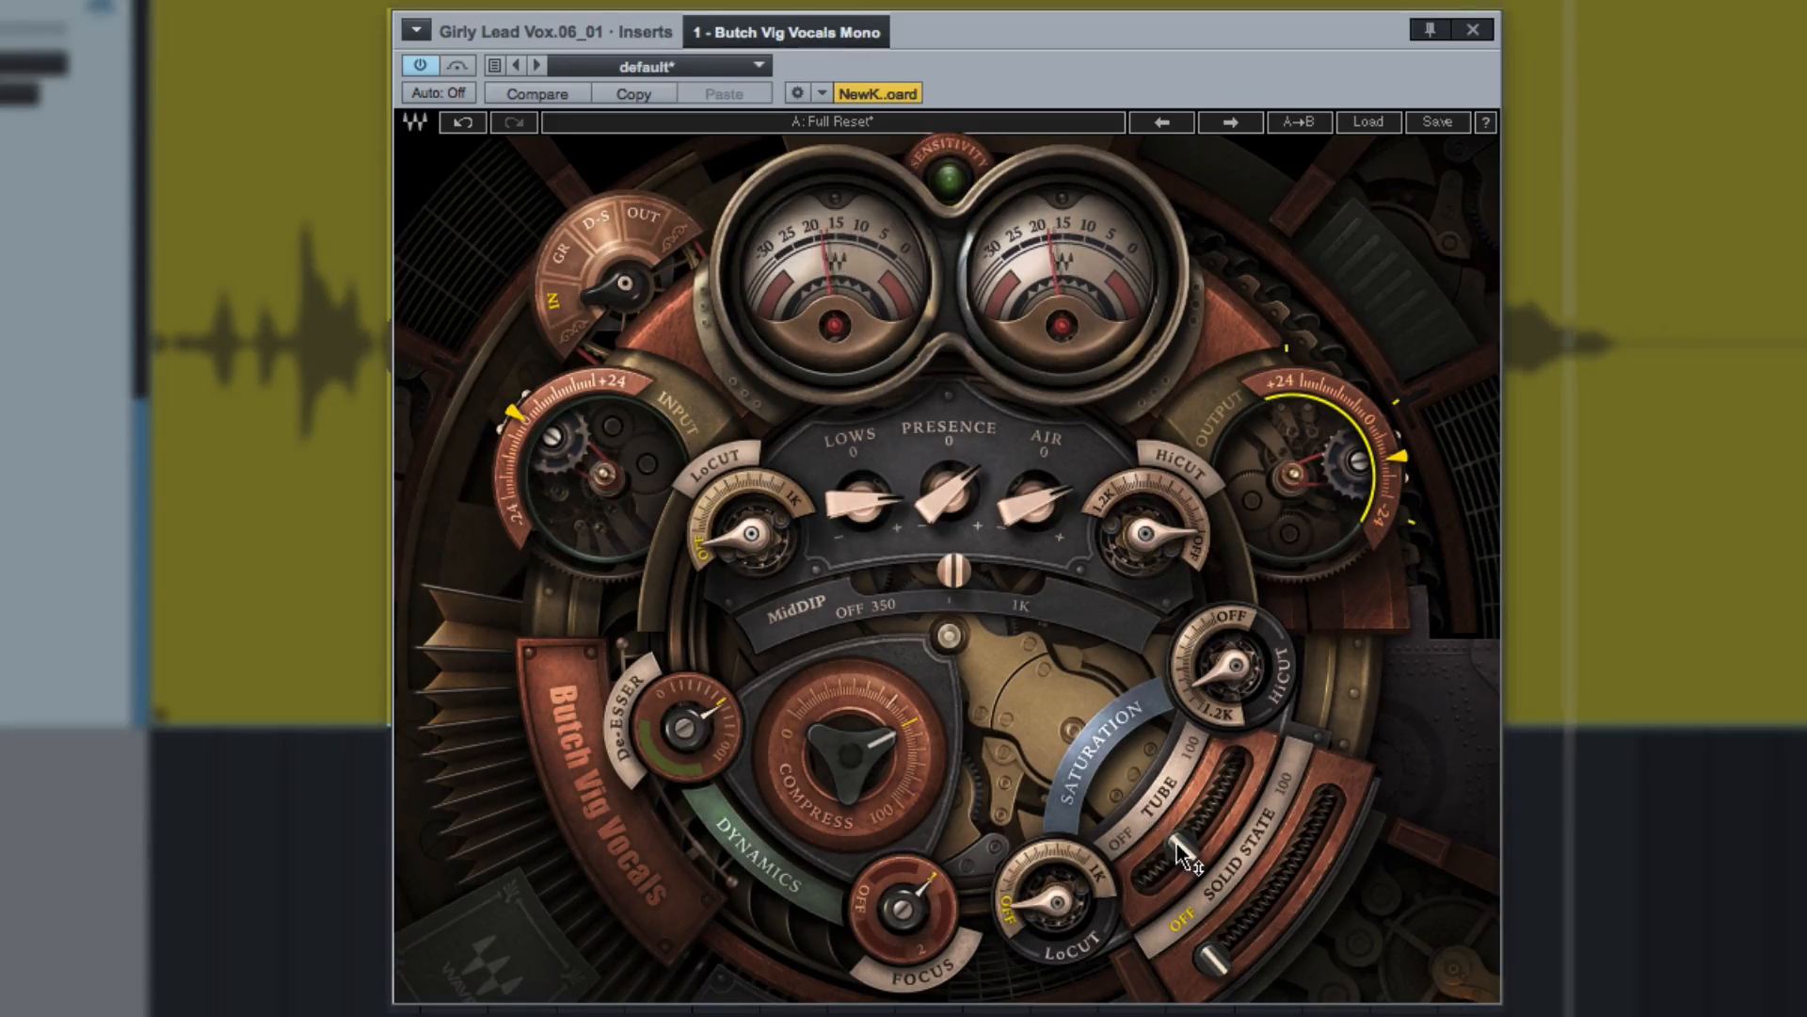
Try more Tube saturation and none, and settle on a blend of about a fifth Solid State and a quarter Tube.
drag(1176, 843, 1197, 829)
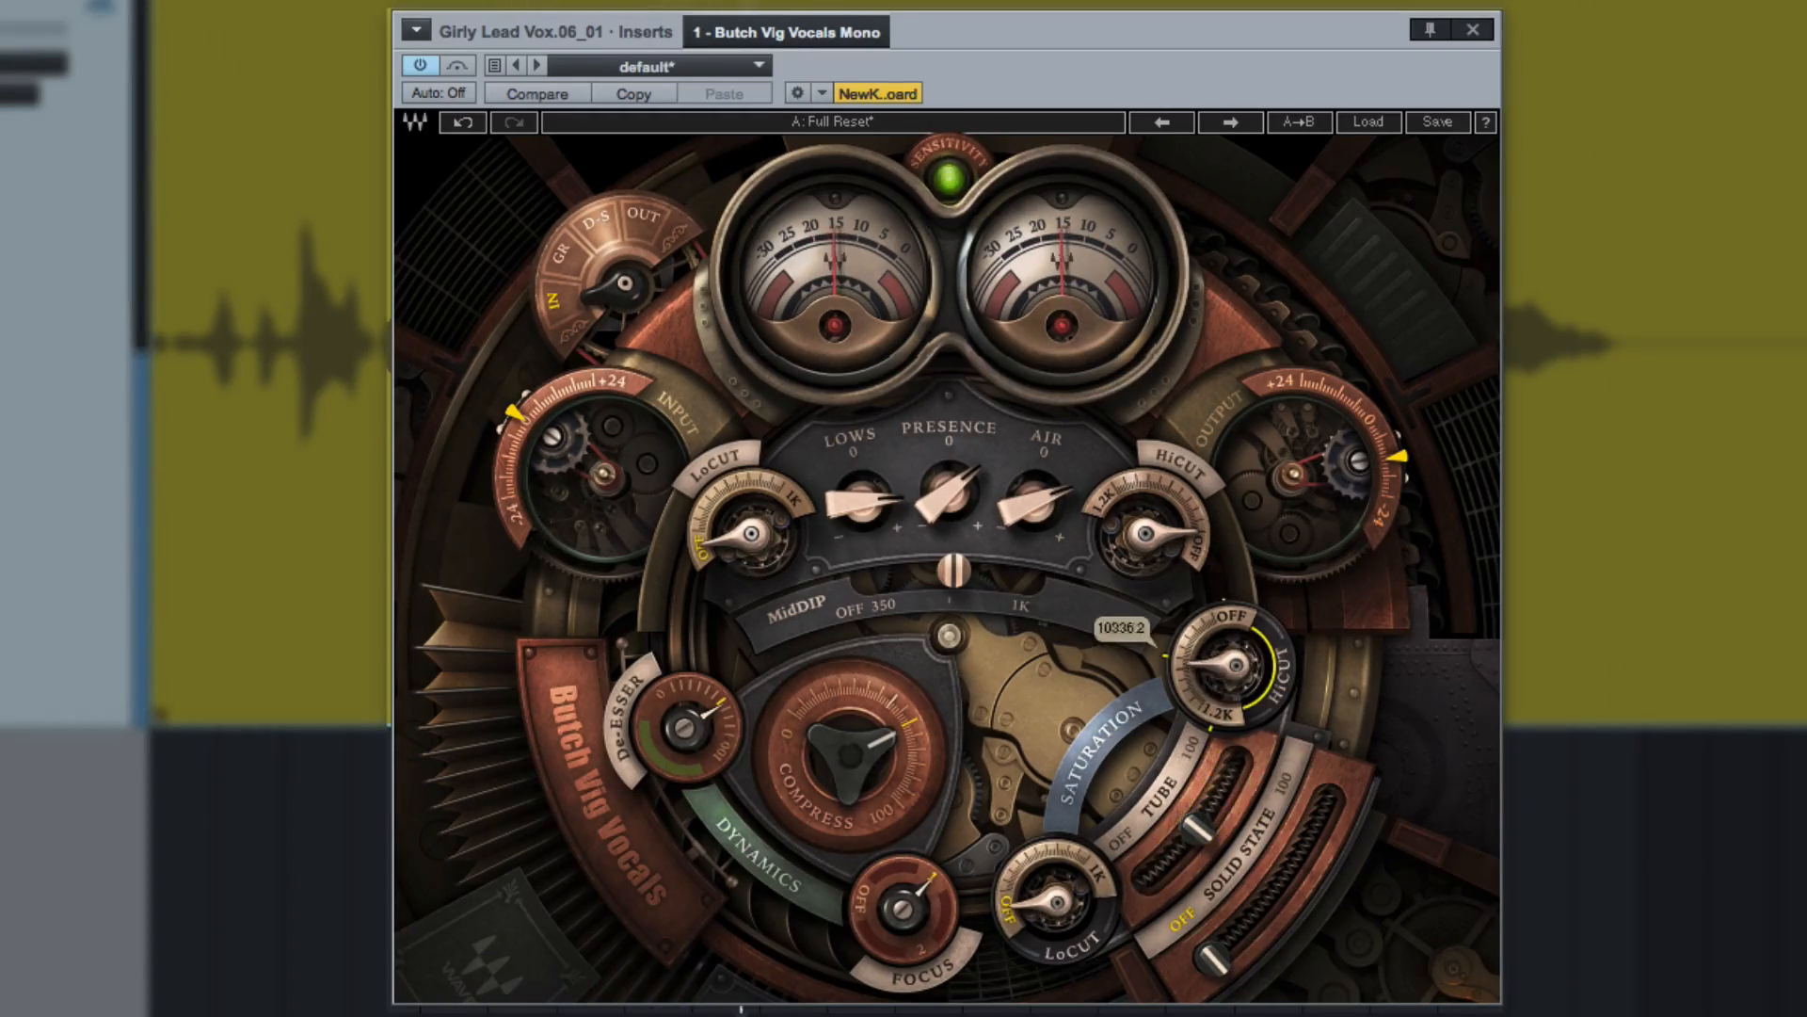
drag(1197, 829, 1150, 875)
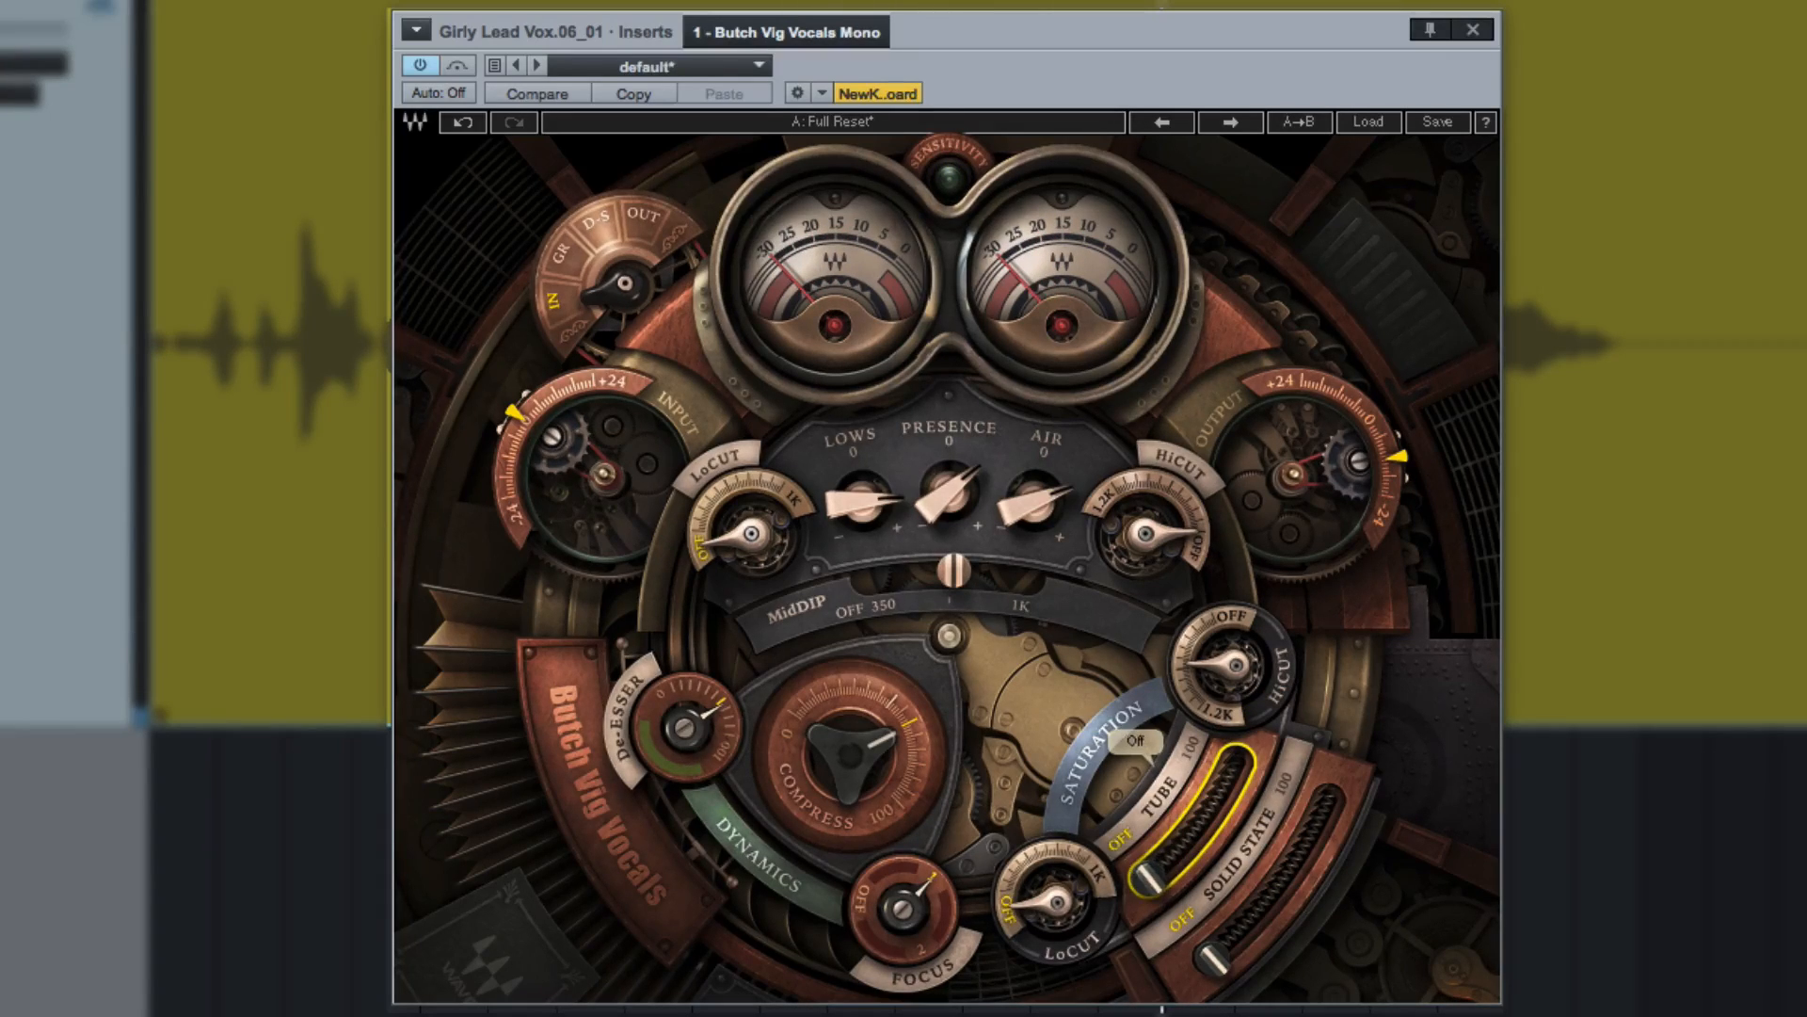
drag(1212, 959, 1242, 933)
mouse_move(1149, 877)
mouse_down()
mouse_move(1182, 847)
mouse_move(1149, 893)
mouse_up()
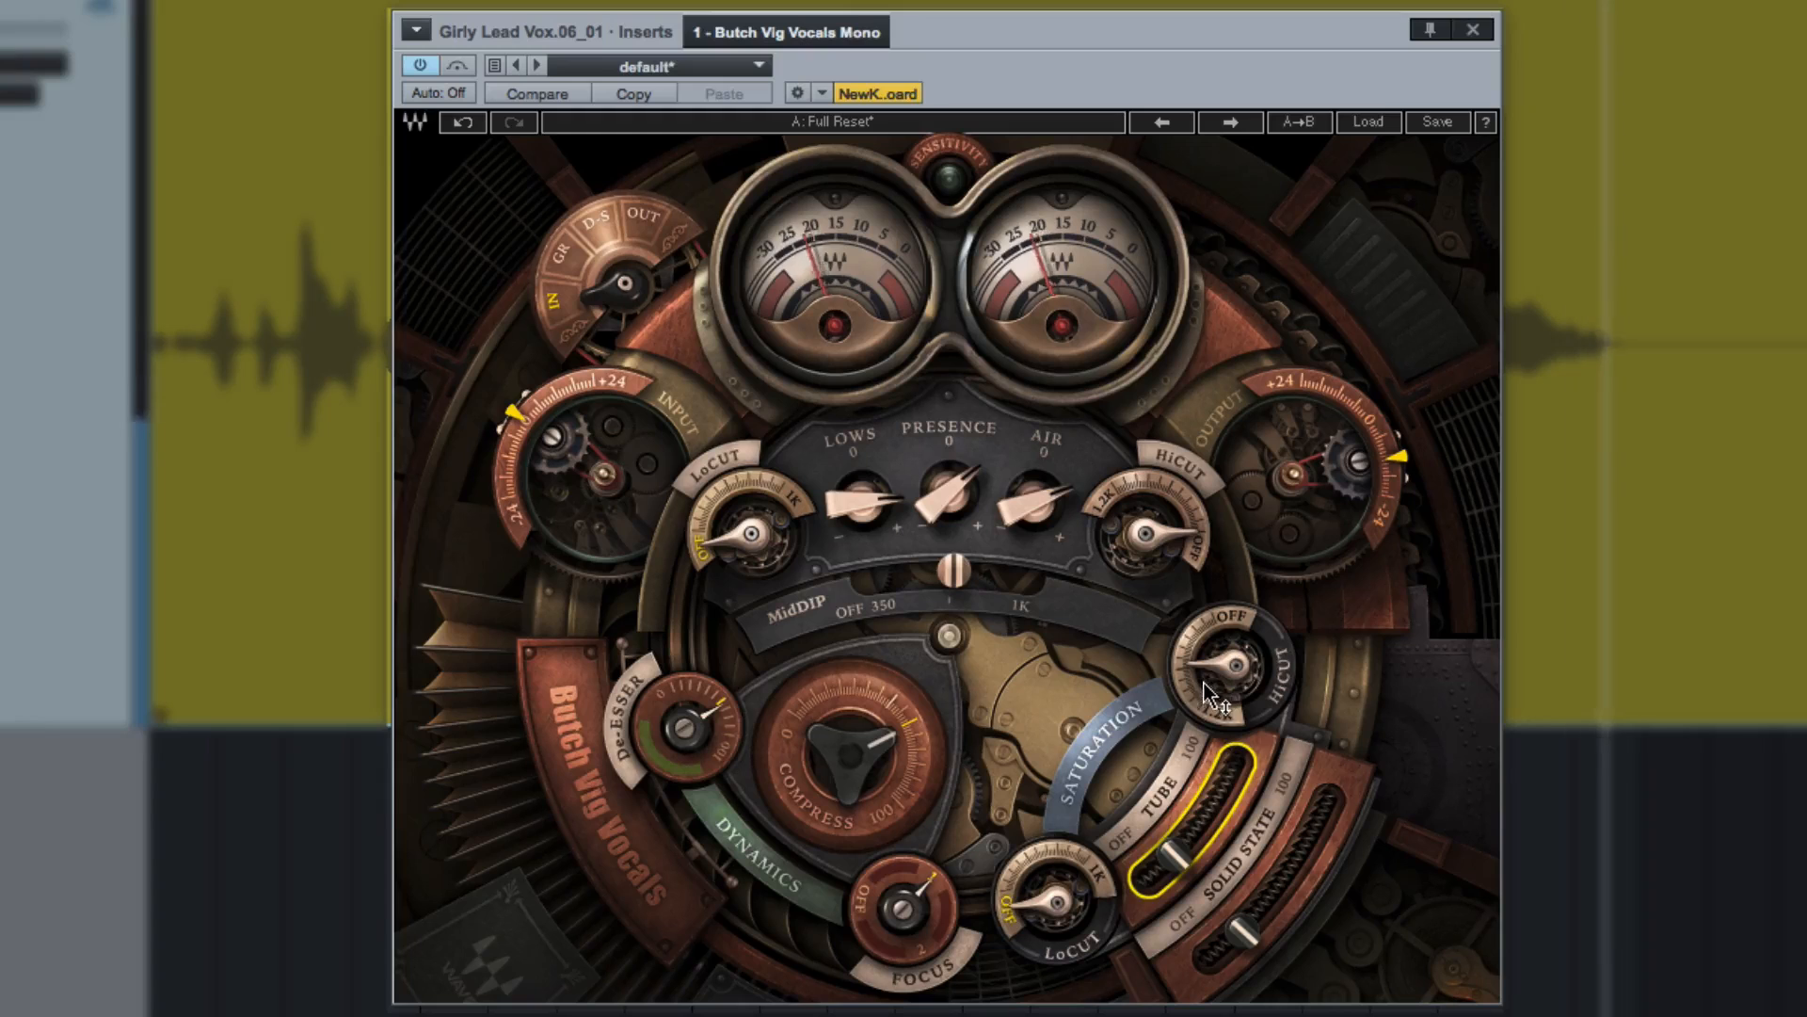
Set the saturation HiCut to 14219.9 Hz and the saturation LoCut to 326.0 Hz.
drag(1231, 667, 1231, 657)
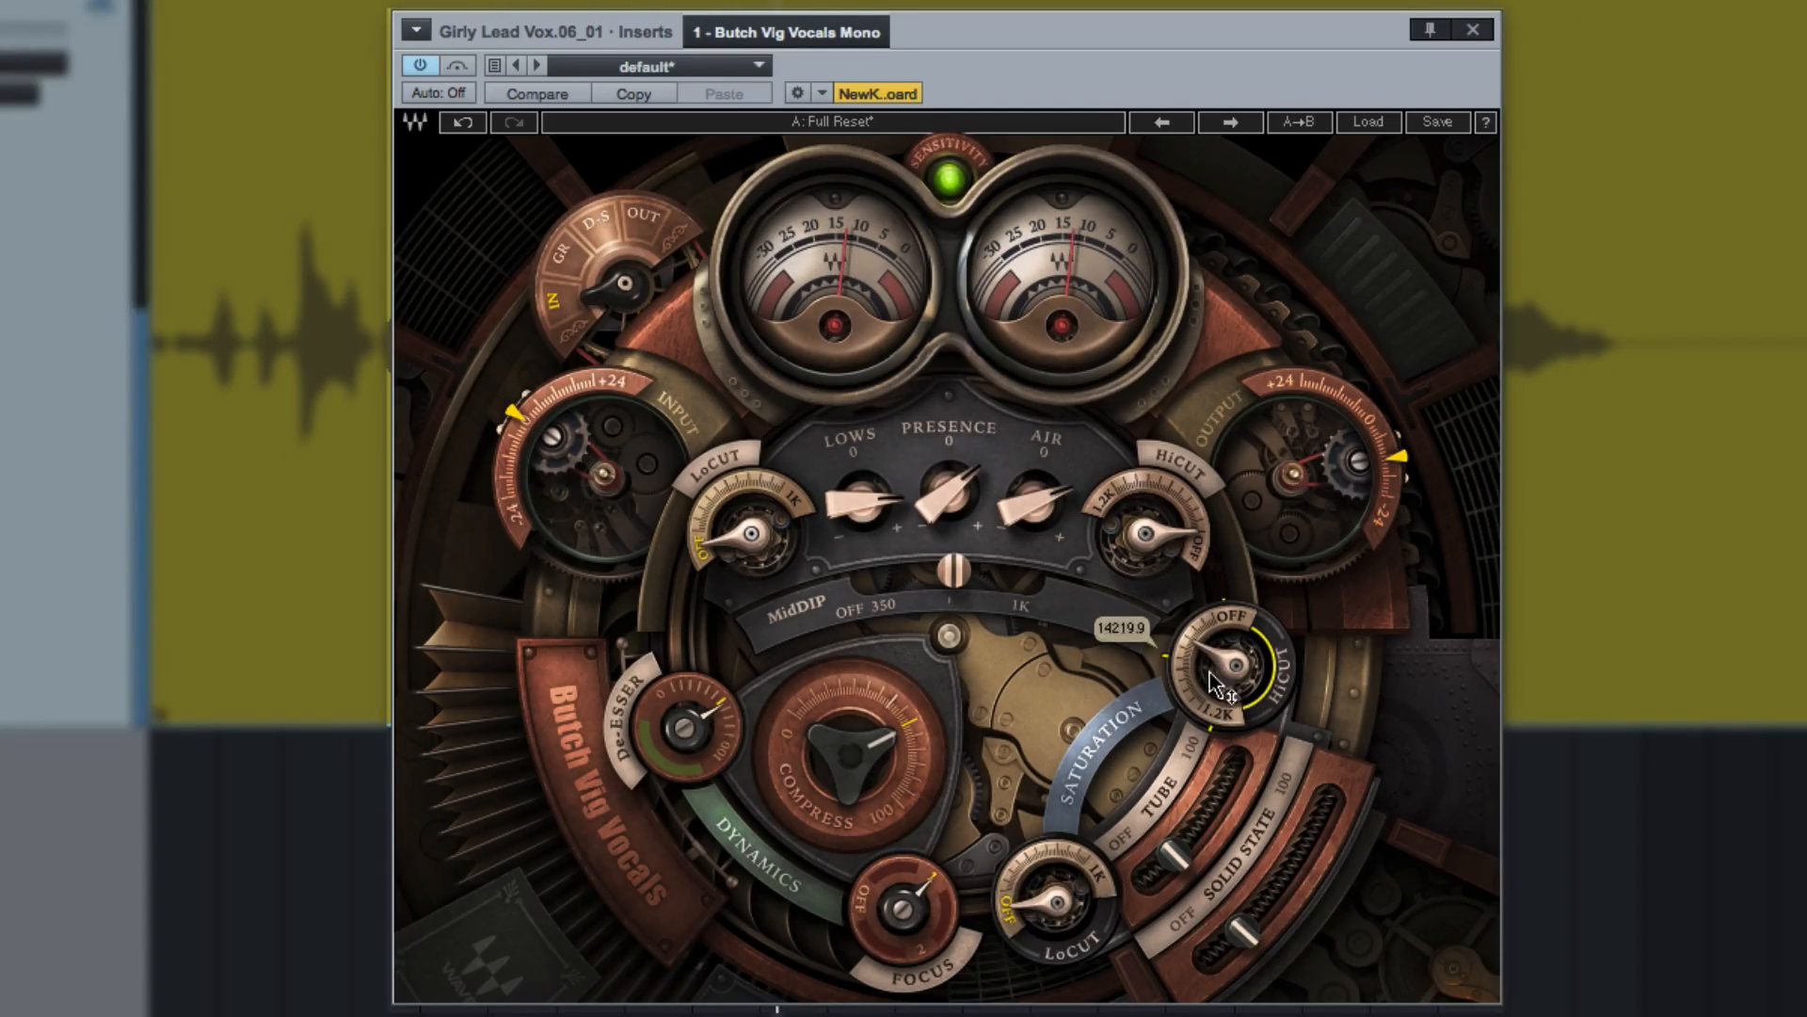
mouse_move(1043, 902)
mouse_down()
mouse_move(1043, 874)
mouse_move(1045, 899)
mouse_up()
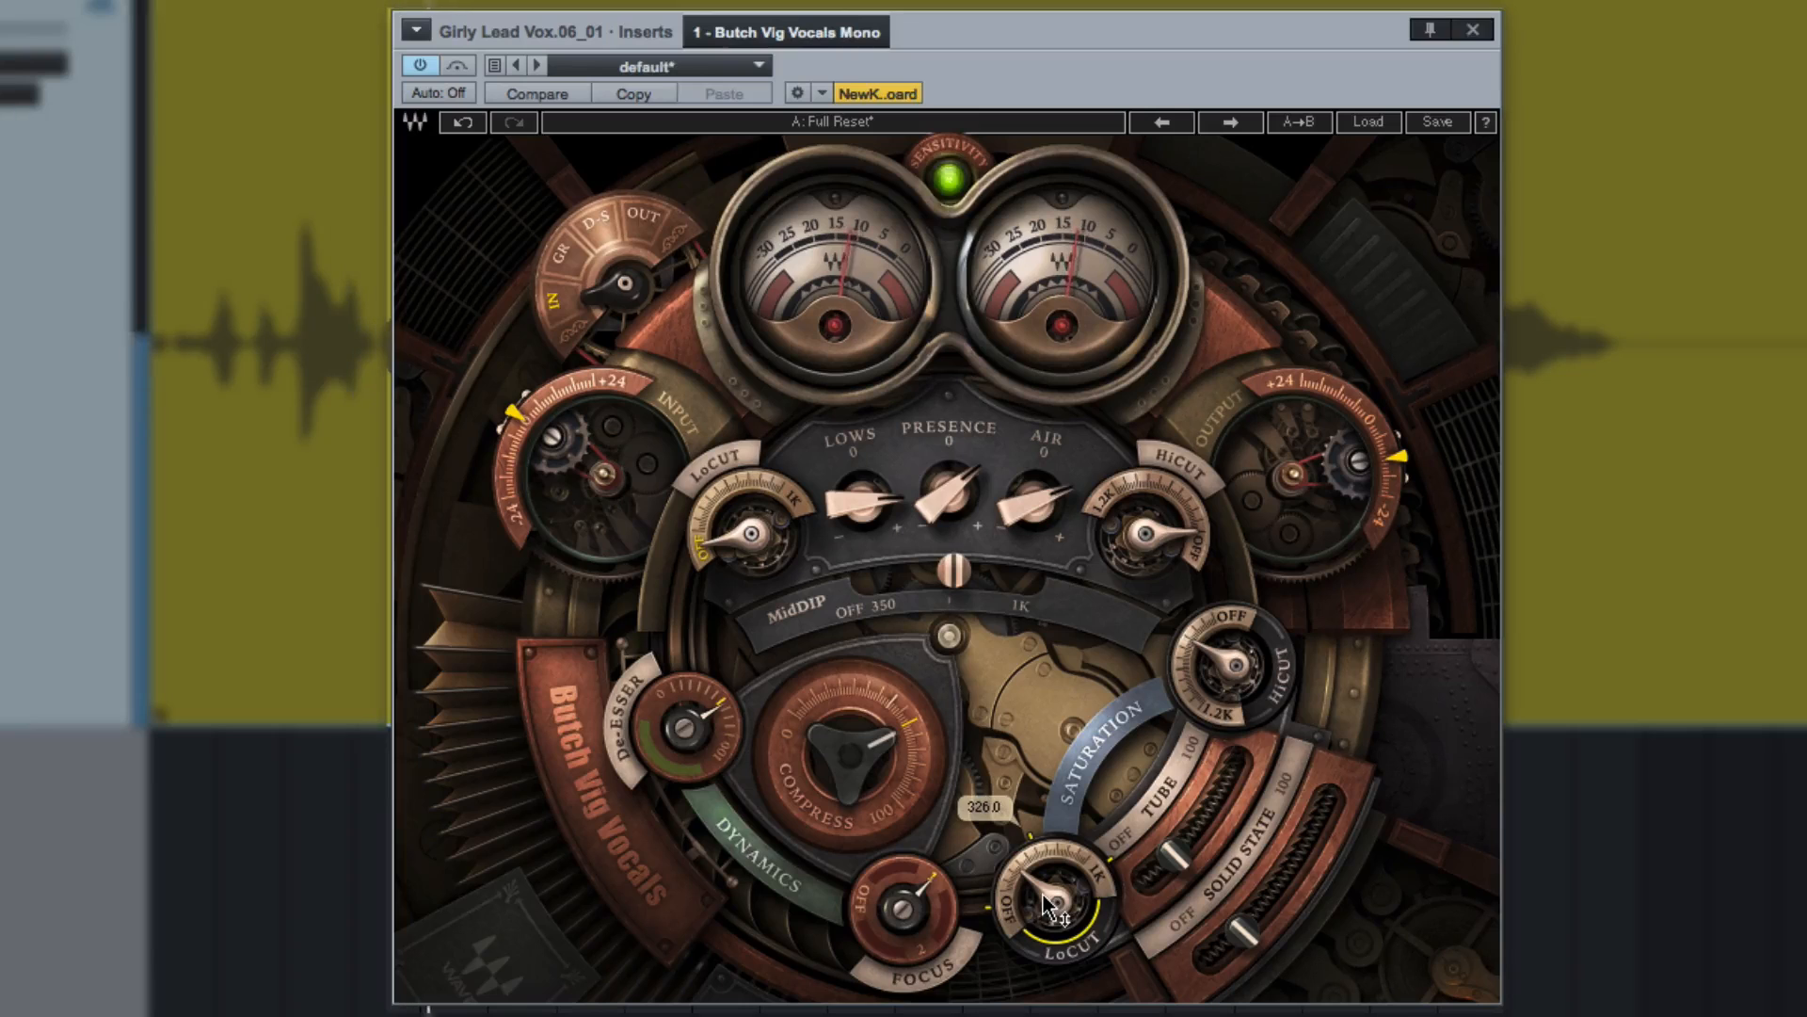